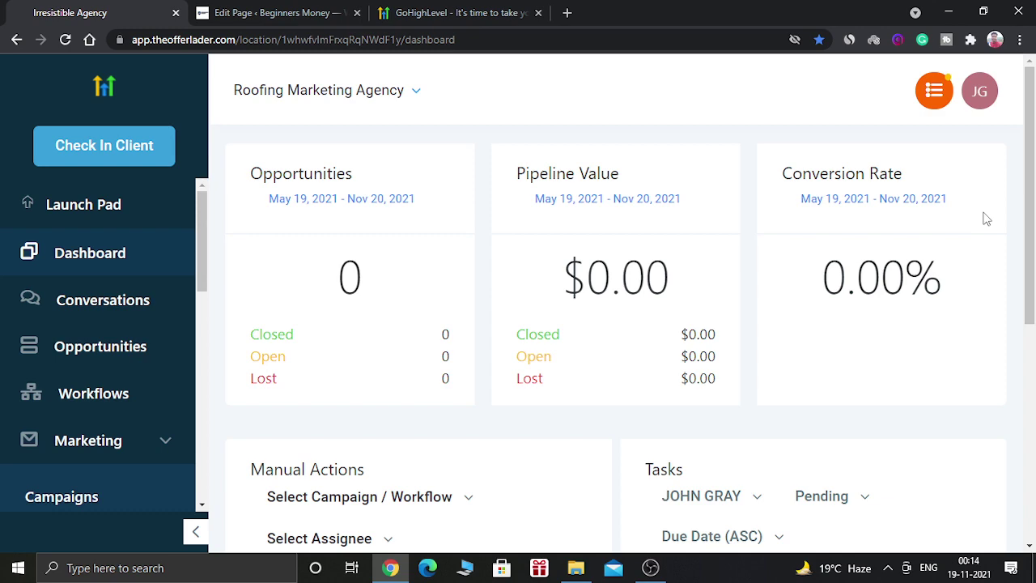
# Step: Switch to the browser tab showing the GoHighLevel marketing website
pyautogui.click(435, 11)
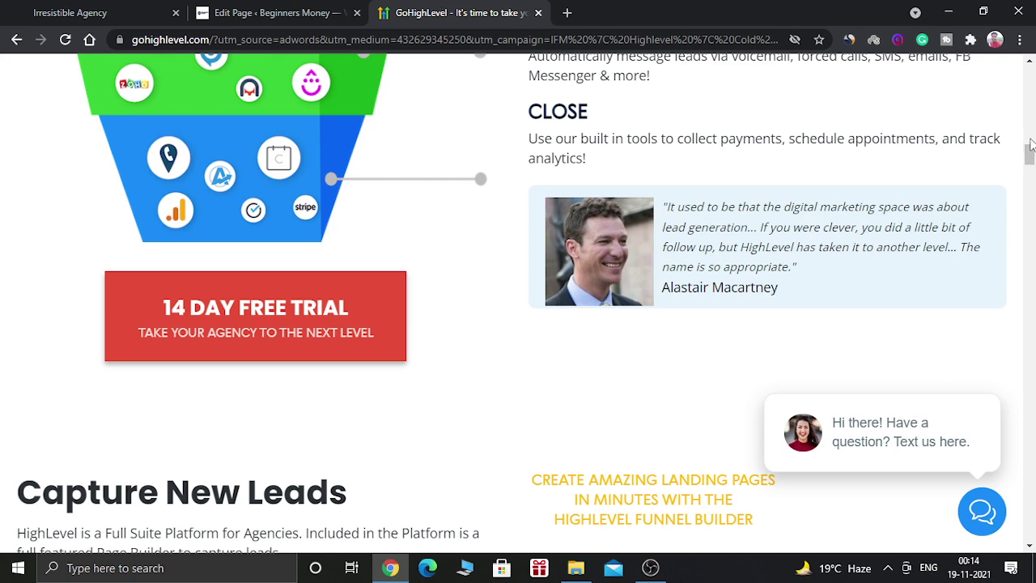
pyautogui.scroll(4, 1030, 144)
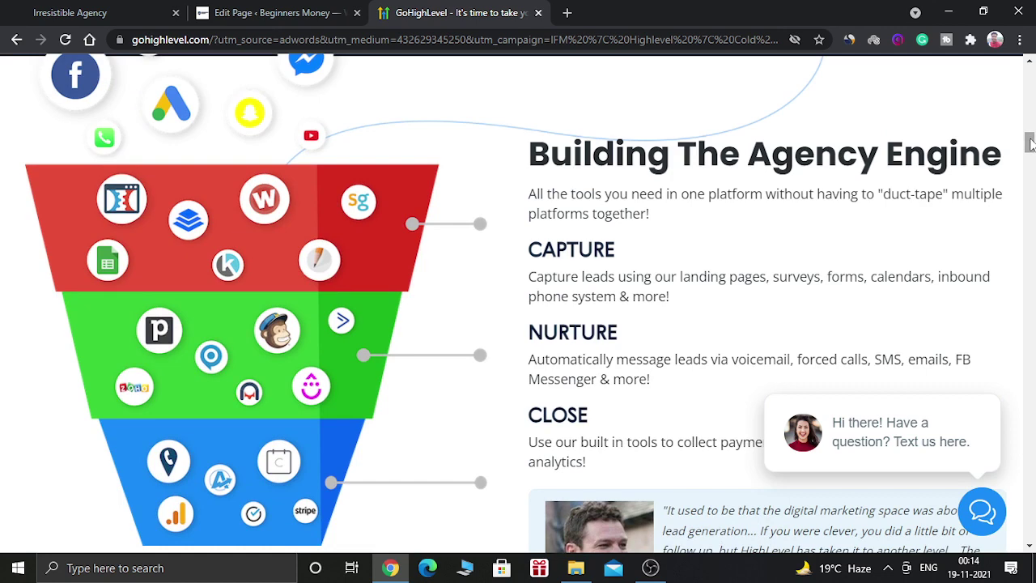
pyautogui.scroll(-3, 1030, 144)
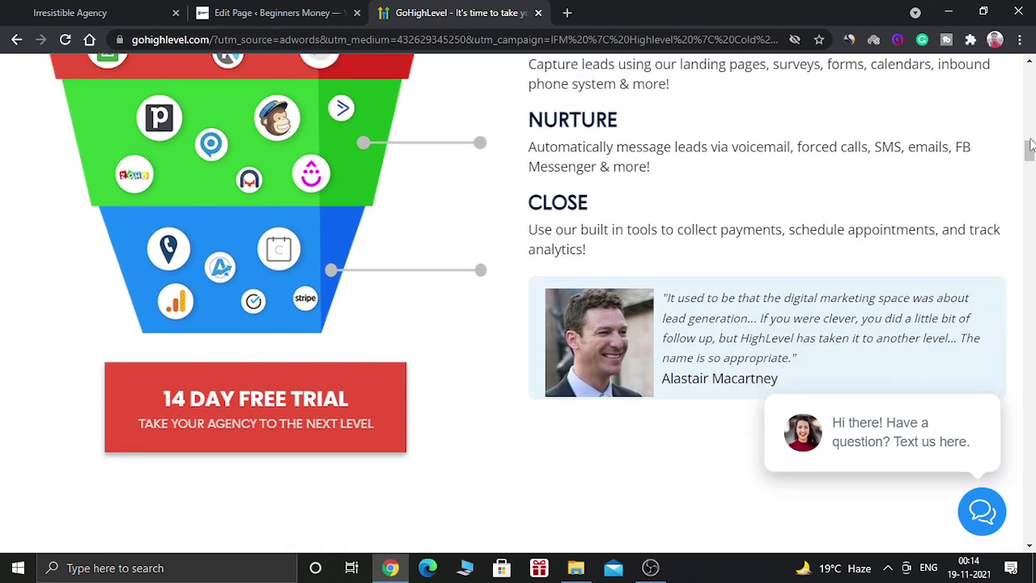
pyautogui.scroll(-5, 1030, 144)
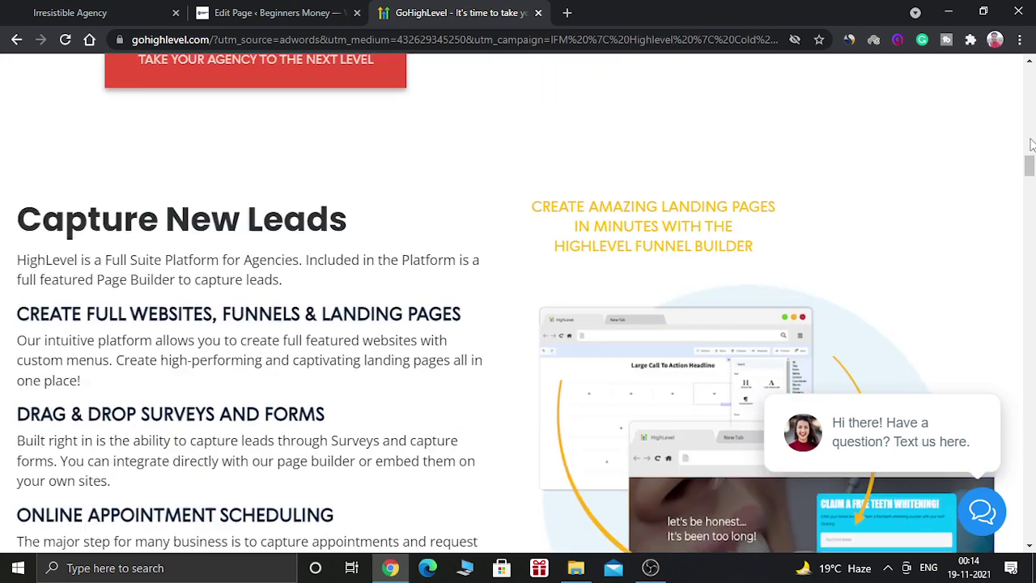
pyautogui.scroll(-3, 1030, 144)
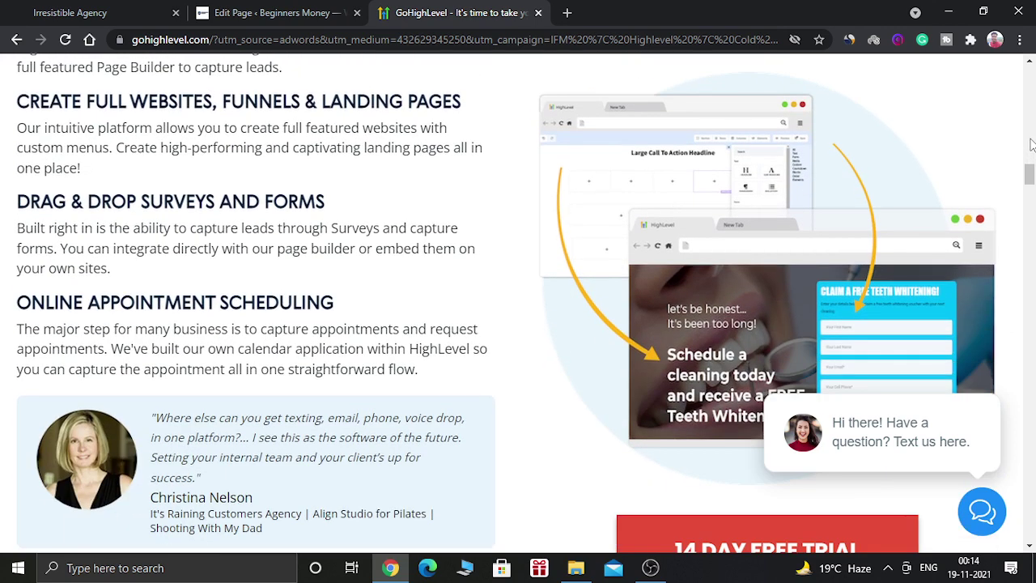
pyautogui.scroll(-4, 1030, 144)
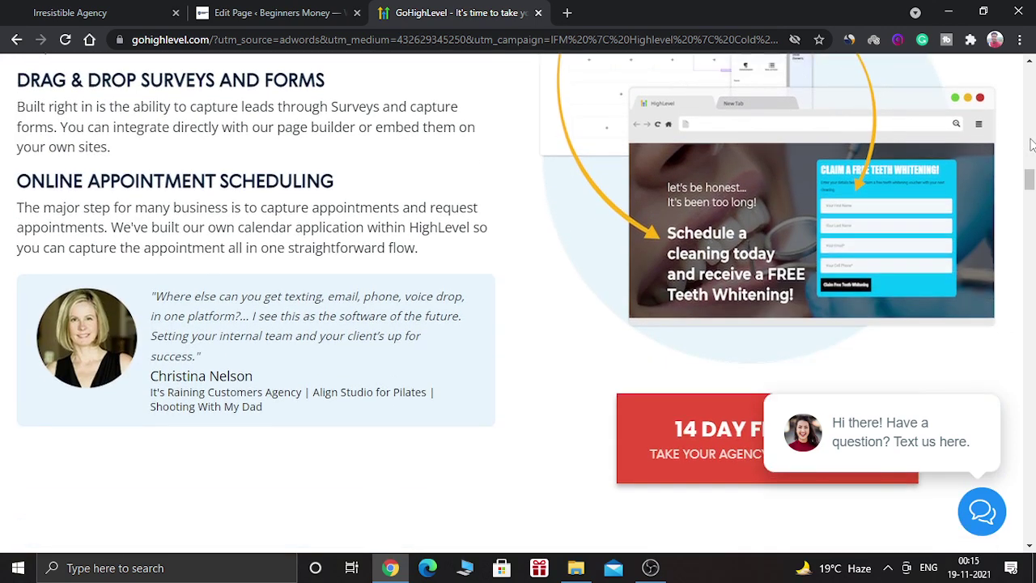
pyautogui.scroll(-3, 1030, 144)
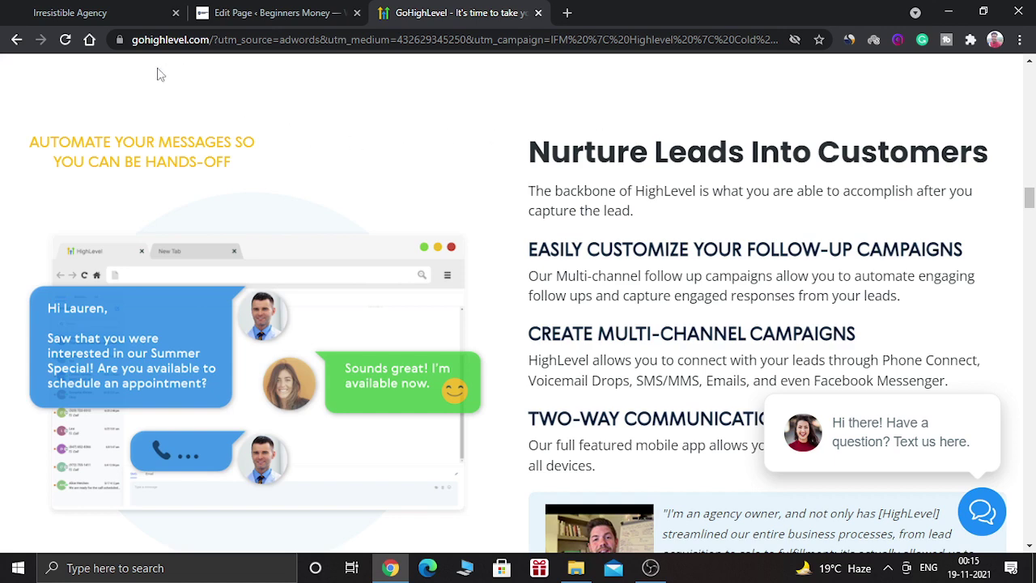
# Step: In the agency account, go to Marketing > Form Builder and create a new blank form, Form 6
pyautogui.click(125, 8)
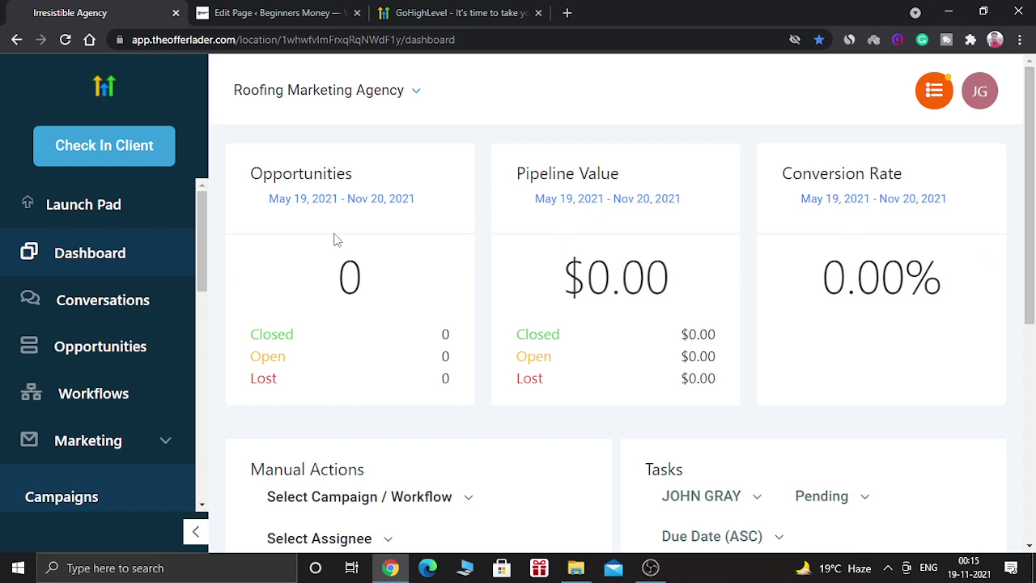
pyautogui.moveTo(201, 239); pyautogui.dragTo(201, 298)
pyautogui.click(162, 251)
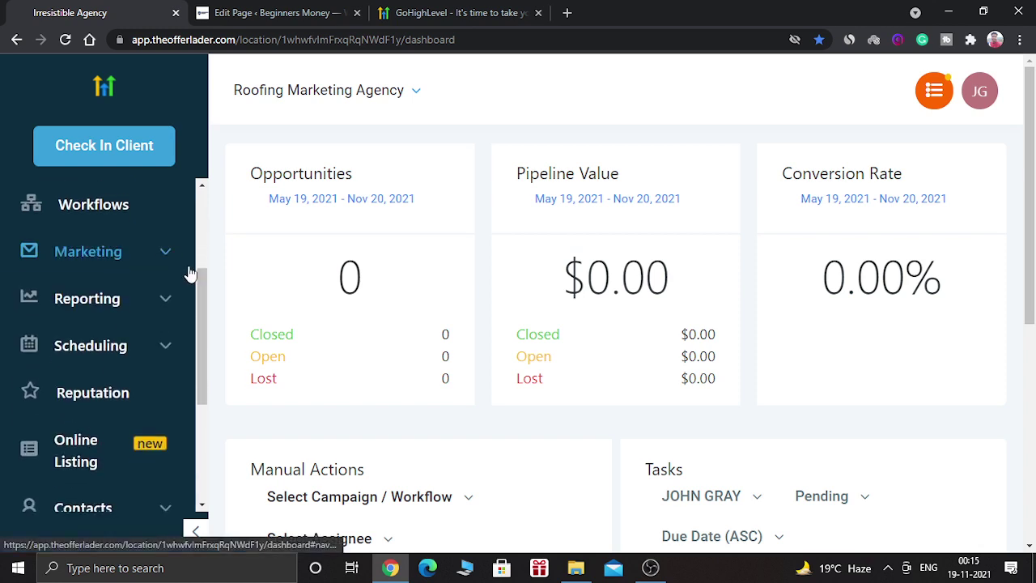
pyautogui.click(134, 254)
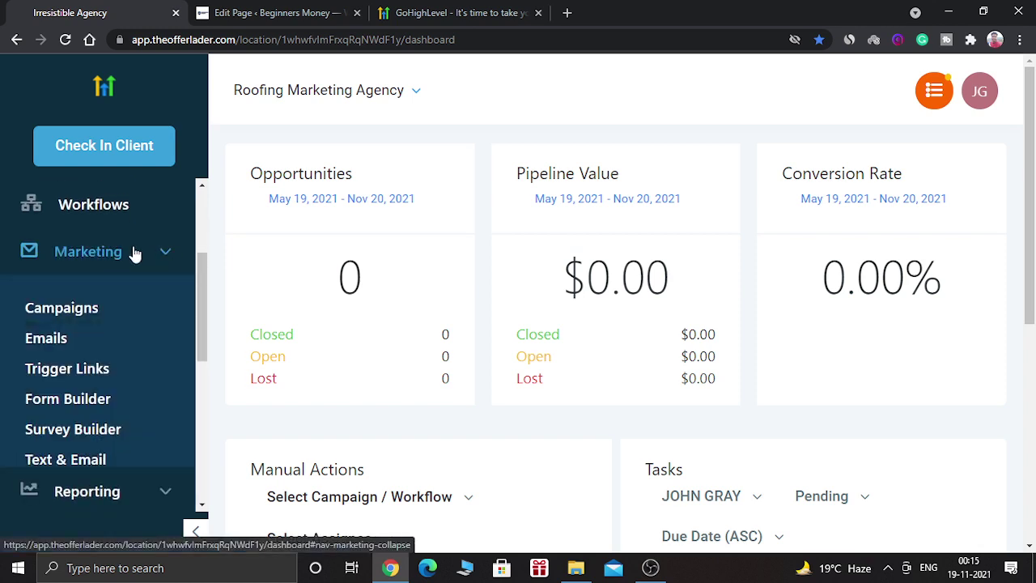
pyautogui.click(67, 402)
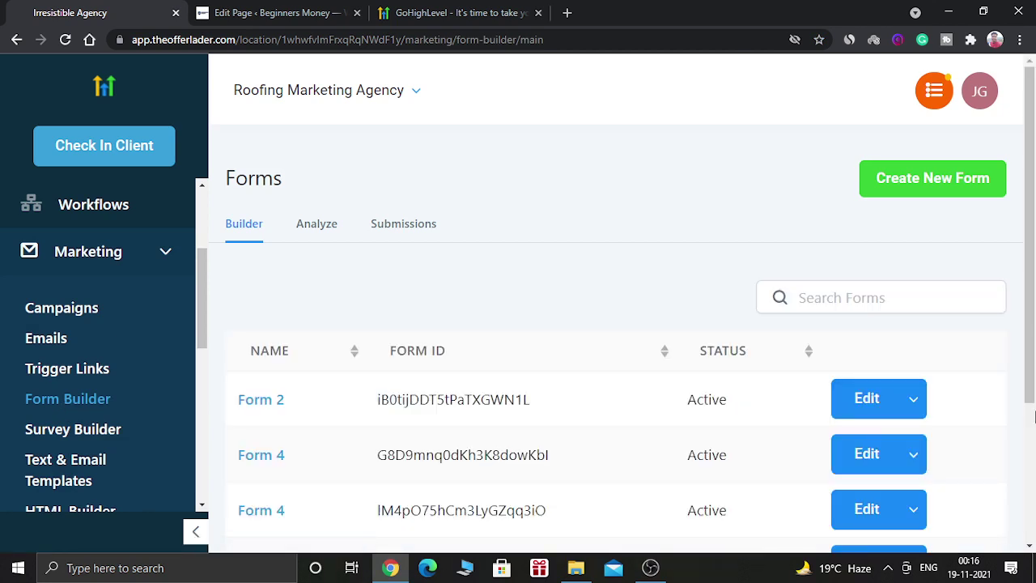
pyautogui.click(939, 188)
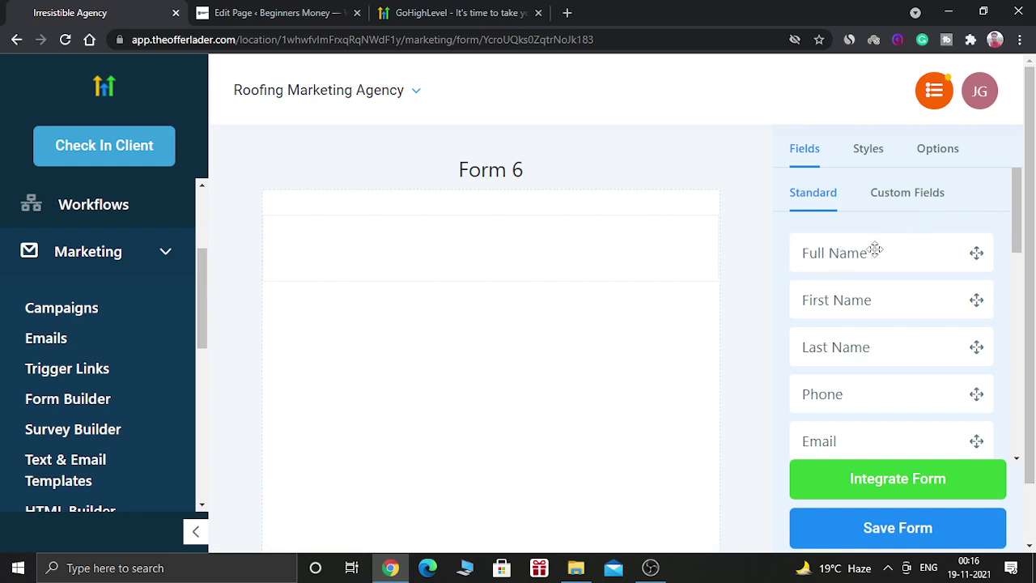
# Step: Add Full Name, Phone and Email fields to the form canvas
pyautogui.moveTo(875, 249); pyautogui.dragTo(507, 236)
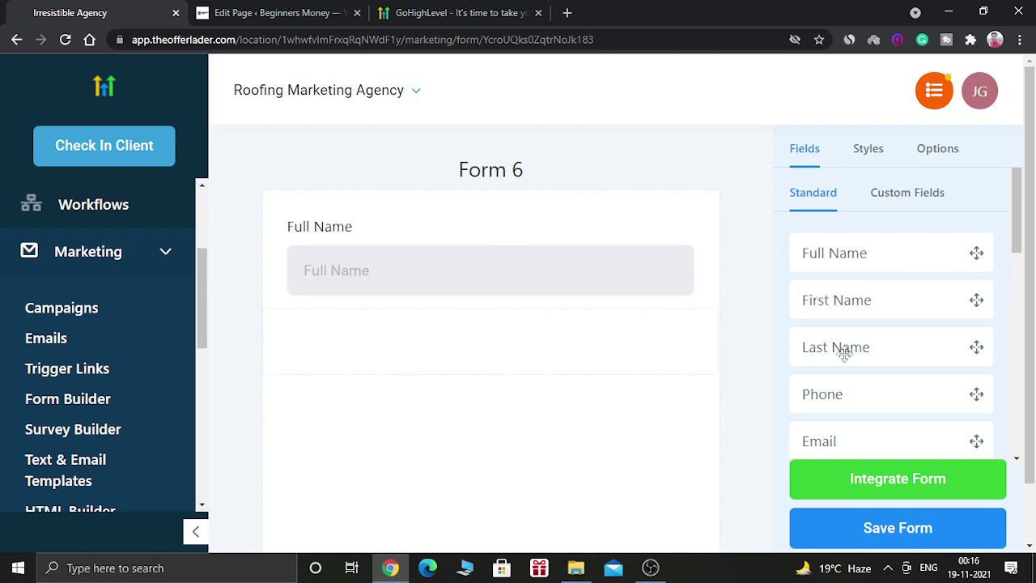
pyautogui.moveTo(830, 391); pyautogui.dragTo(424, 331)
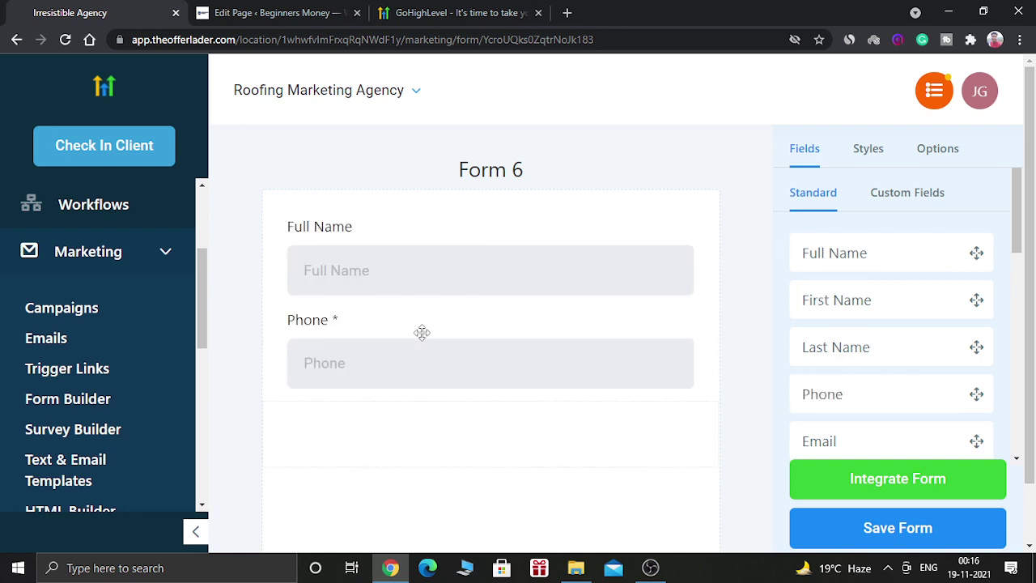
pyautogui.moveTo(827, 450); pyautogui.dragTo(439, 430)
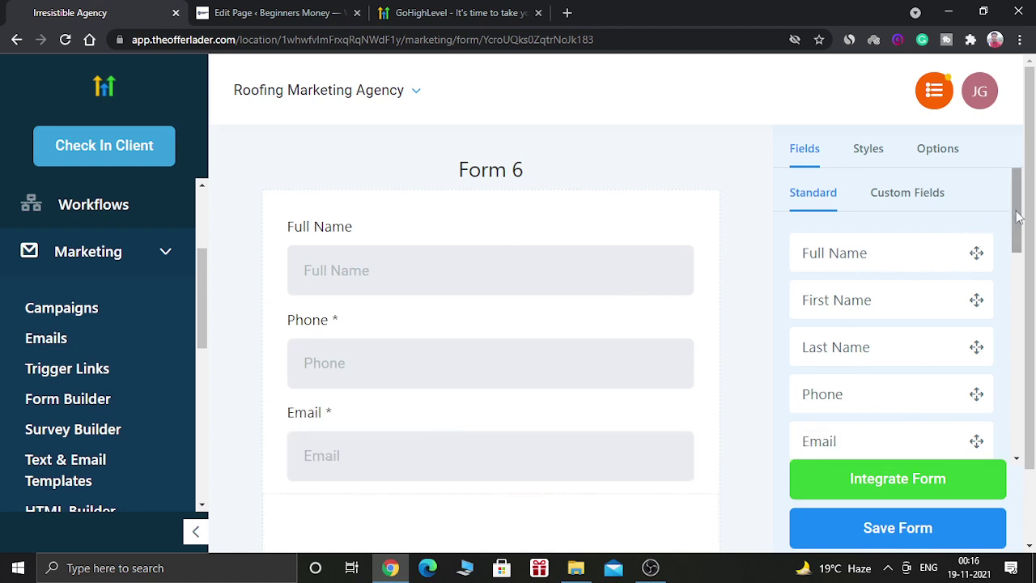
pyautogui.moveTo(1017, 214); pyautogui.dragTo(1023, 368)
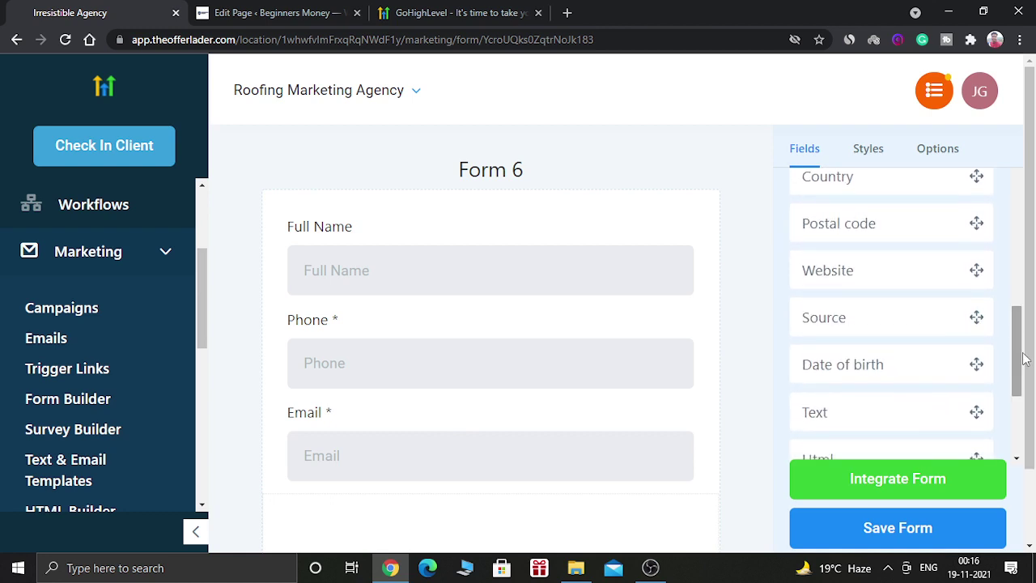
# Step: Add a Captcha block below Email and a submit button below the captcha
pyautogui.scroll(-2, 1029, 382)
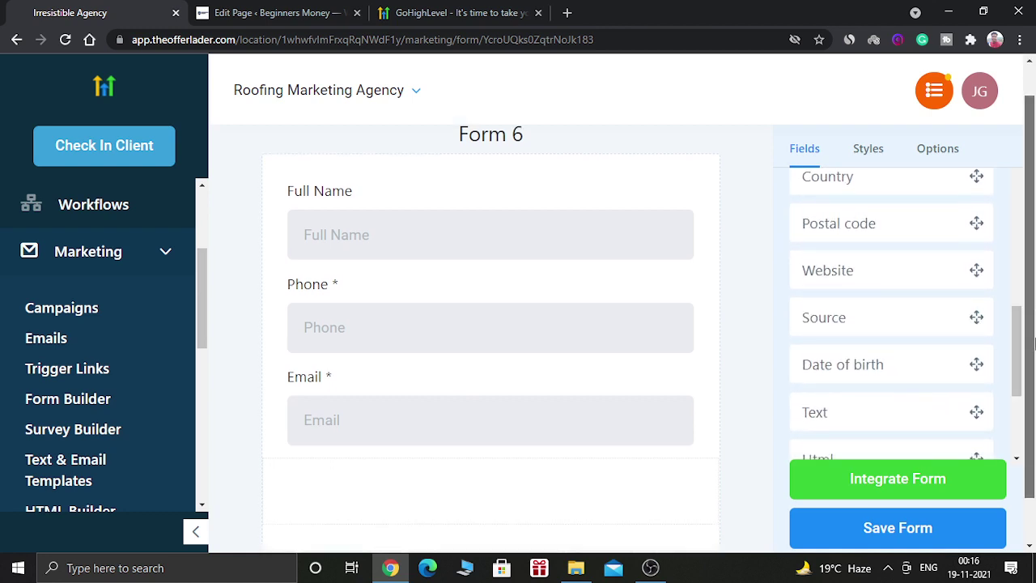
pyautogui.moveTo(898, 273); pyautogui.dragTo(966, 296)
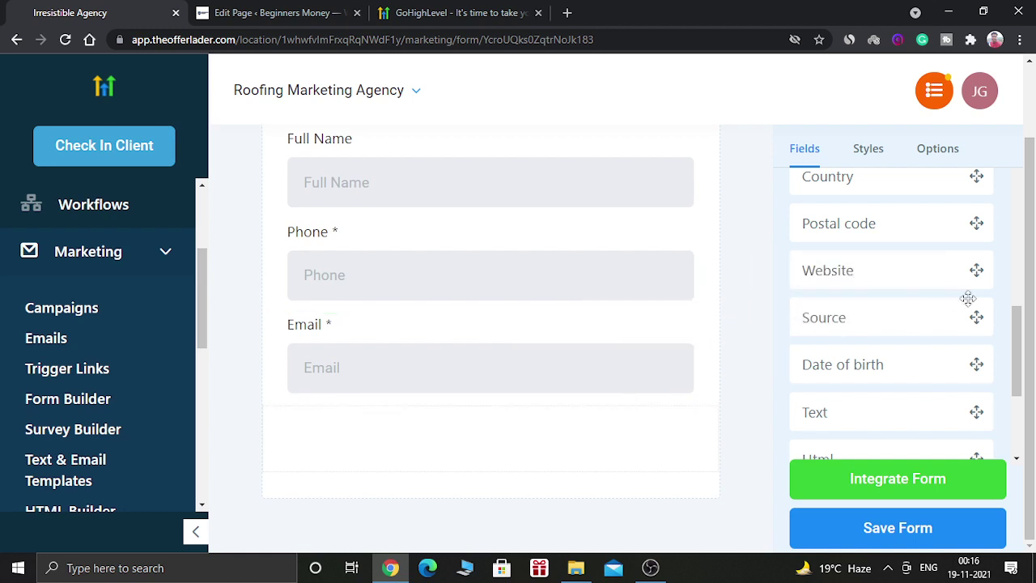
pyautogui.scroll(-3, 1021, 342)
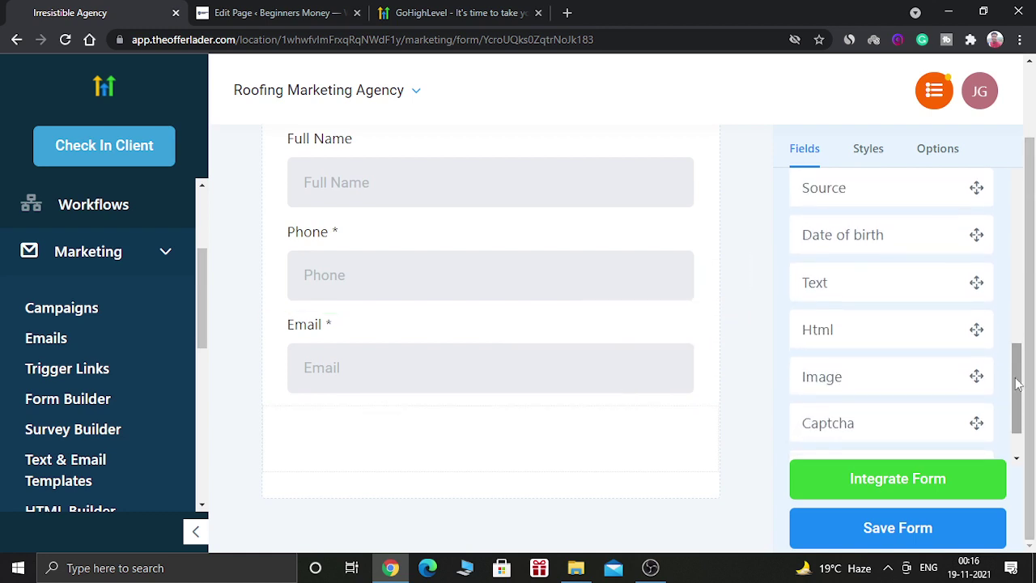
pyautogui.moveTo(851, 423); pyautogui.dragTo(401, 461)
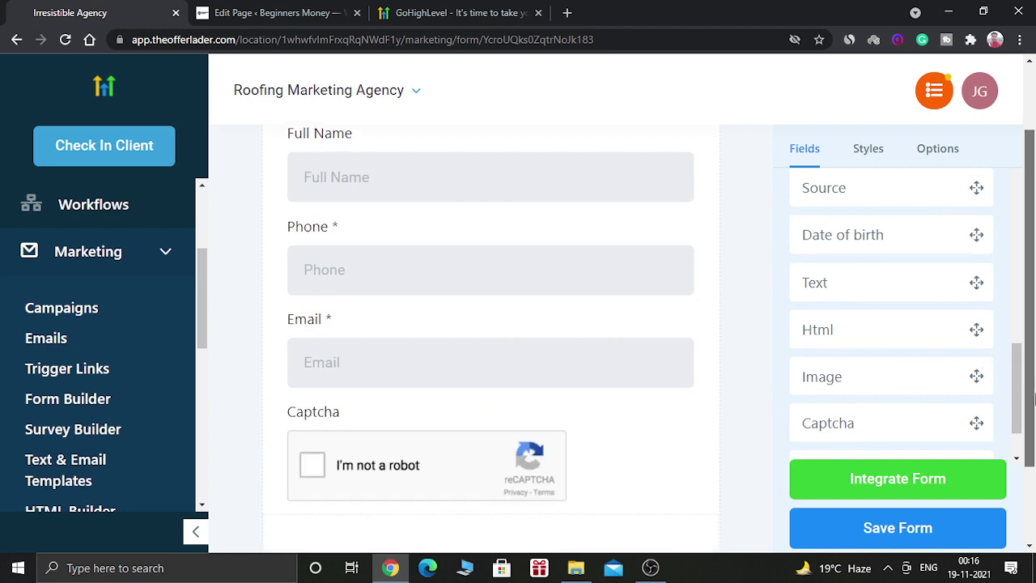
pyautogui.scroll(-1, 1031, 435)
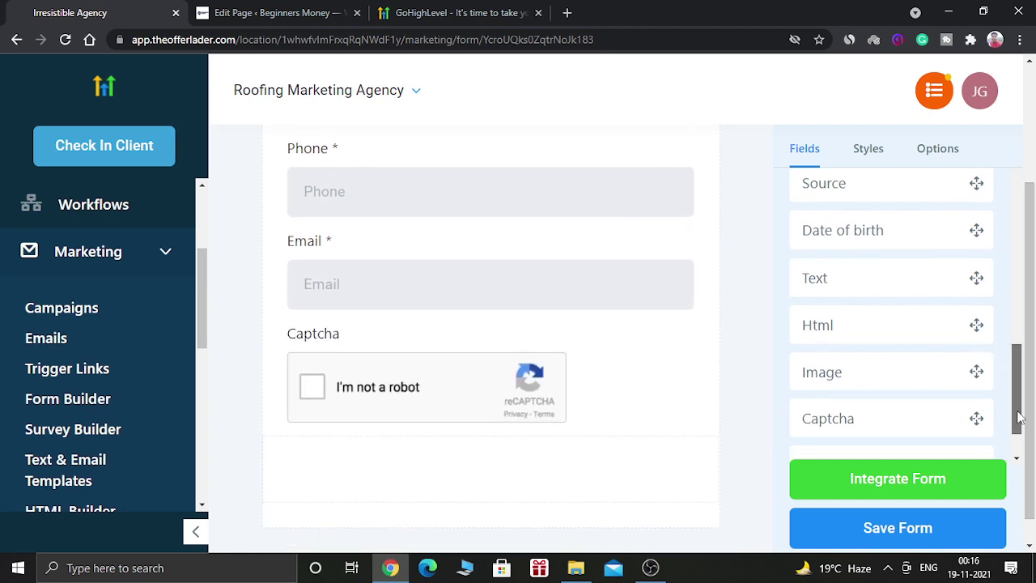
pyautogui.moveTo(1018, 419); pyautogui.dragTo(1020, 441)
pyautogui.moveTo(927, 404); pyautogui.dragTo(518, 453)
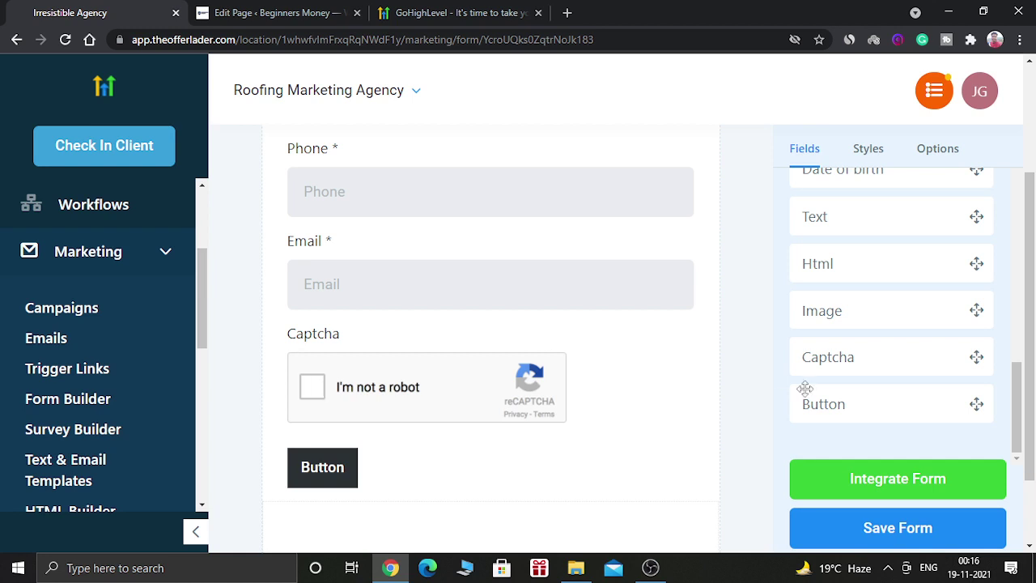
pyautogui.moveTo(1017, 408); pyautogui.dragTo(1034, 199)
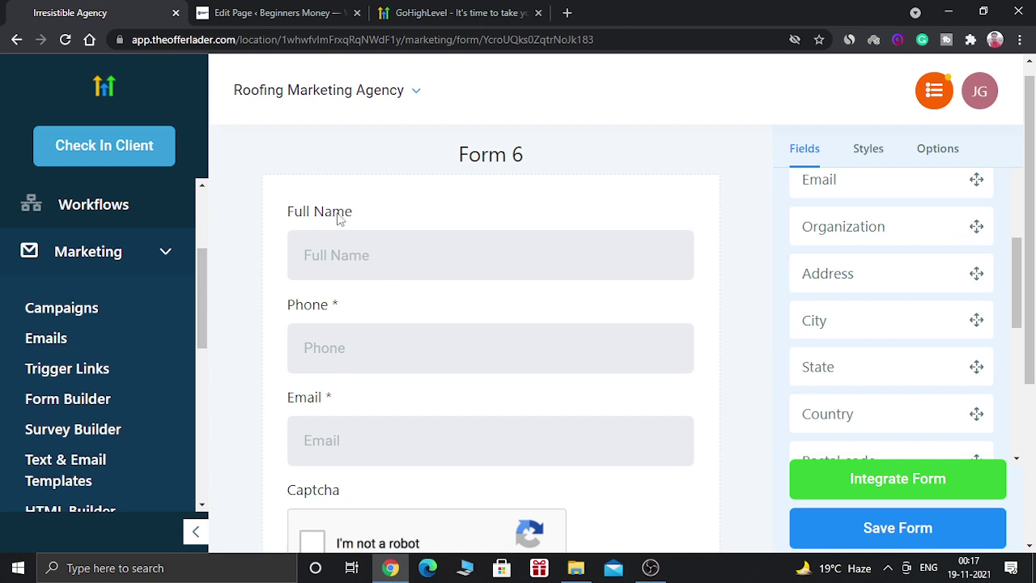
# Step: Mark the Full Name field as required in its field settings
pyautogui.doubleClick(339, 216)
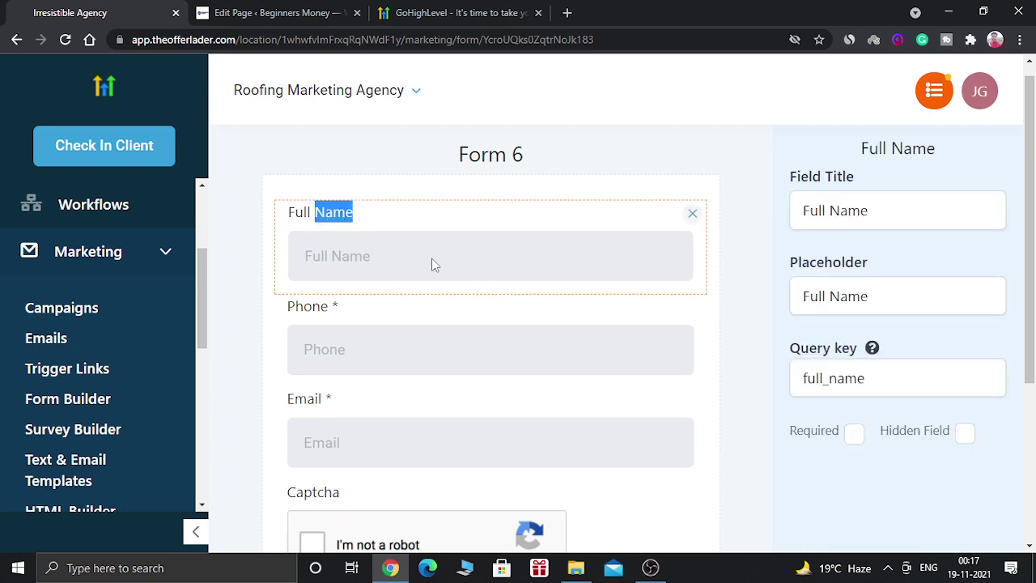
pyautogui.click(855, 435)
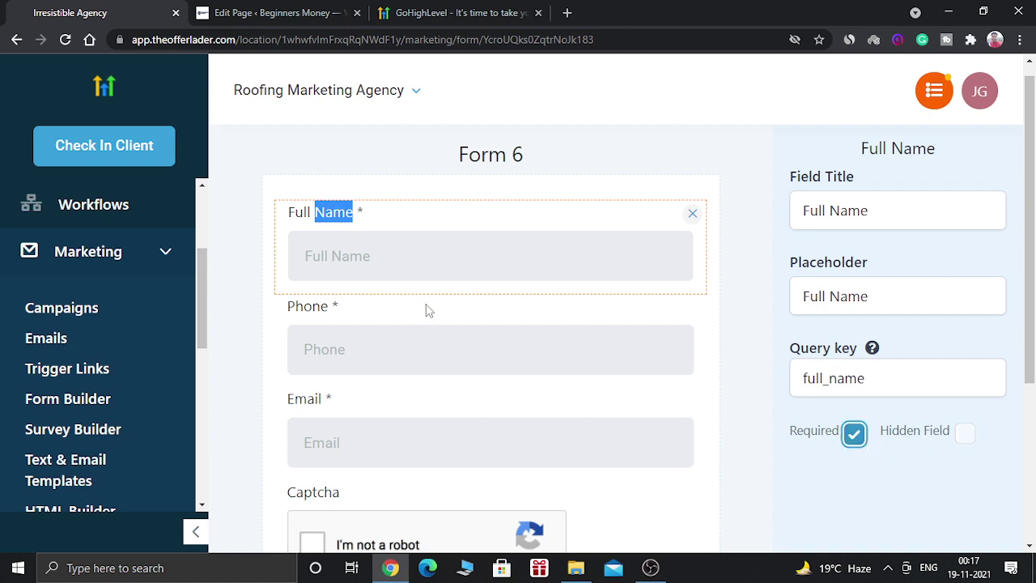
pyautogui.click(363, 236)
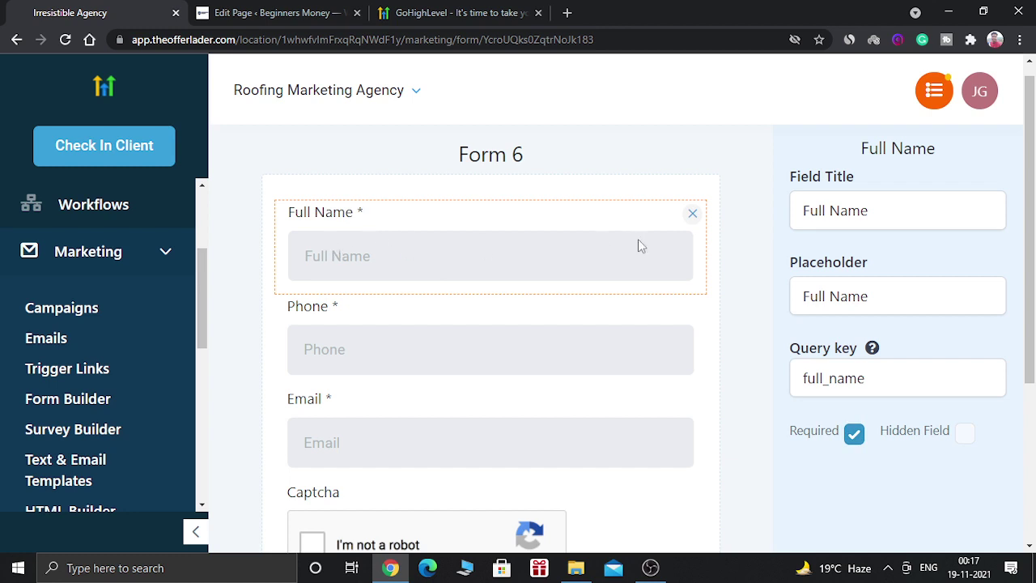
pyautogui.moveTo(1031, 218); pyautogui.dragTo(1033, 320)
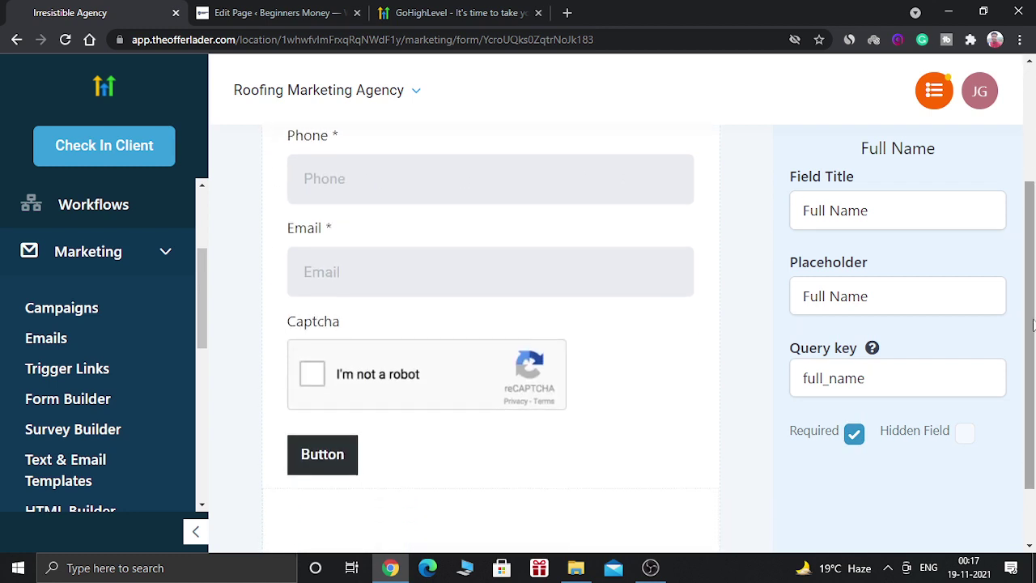
# Step: Set the submit button's background colour to bright green #1BC51B
pyautogui.click(318, 457)
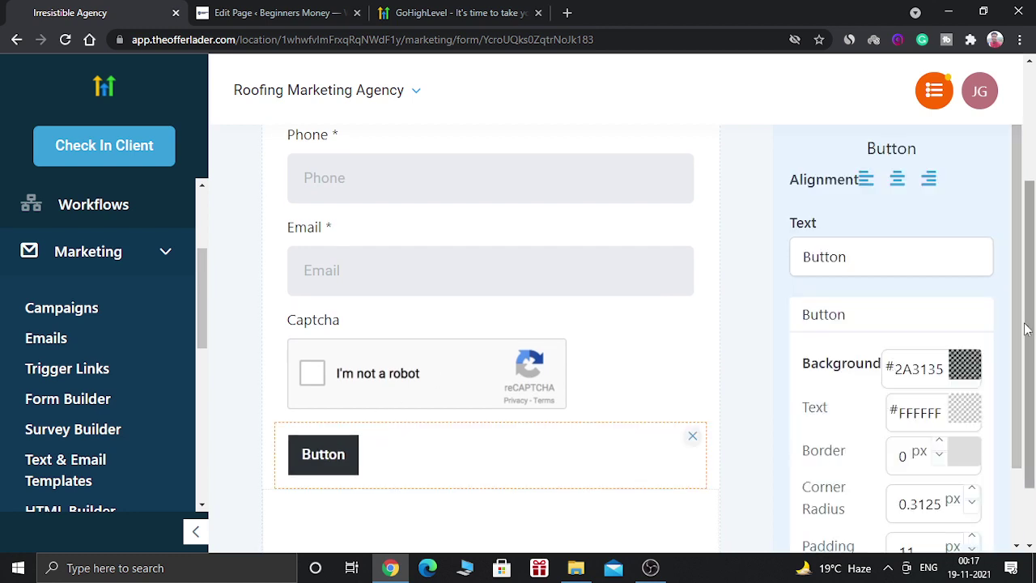
pyautogui.moveTo(1022, 334); pyautogui.dragTo(1021, 344)
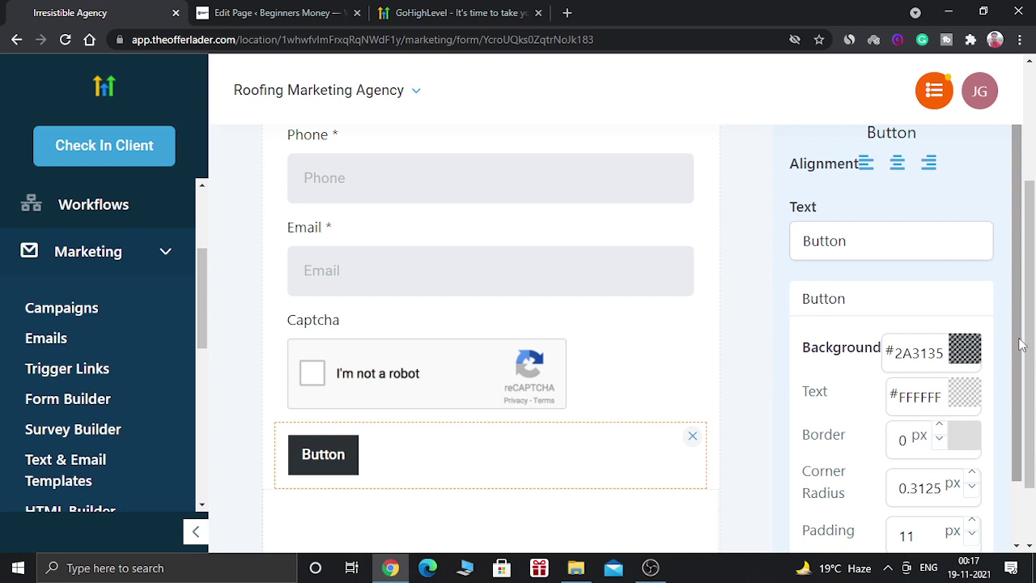
pyautogui.click(970, 348)
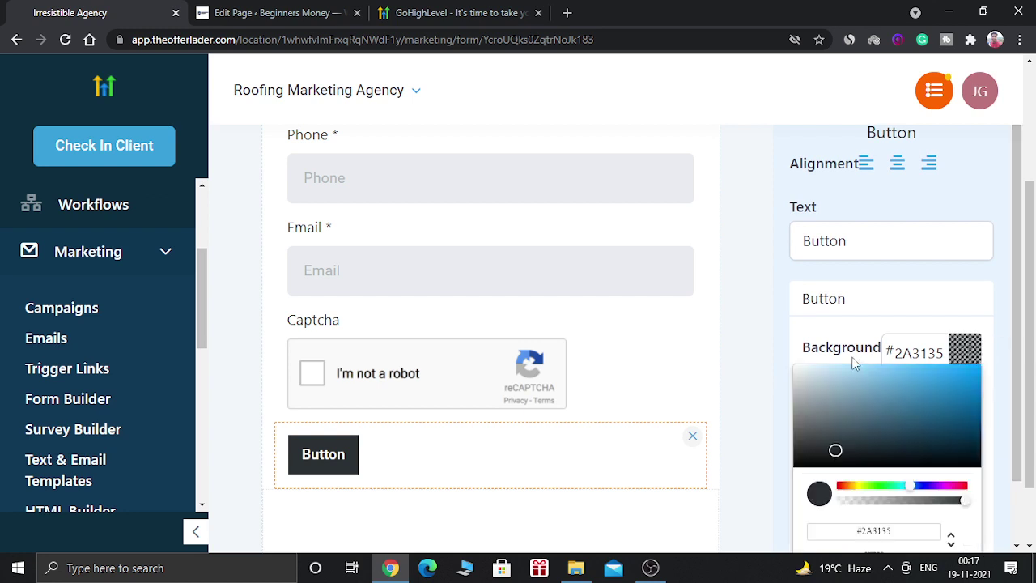
pyautogui.click(883, 491)
pyautogui.click(958, 395)
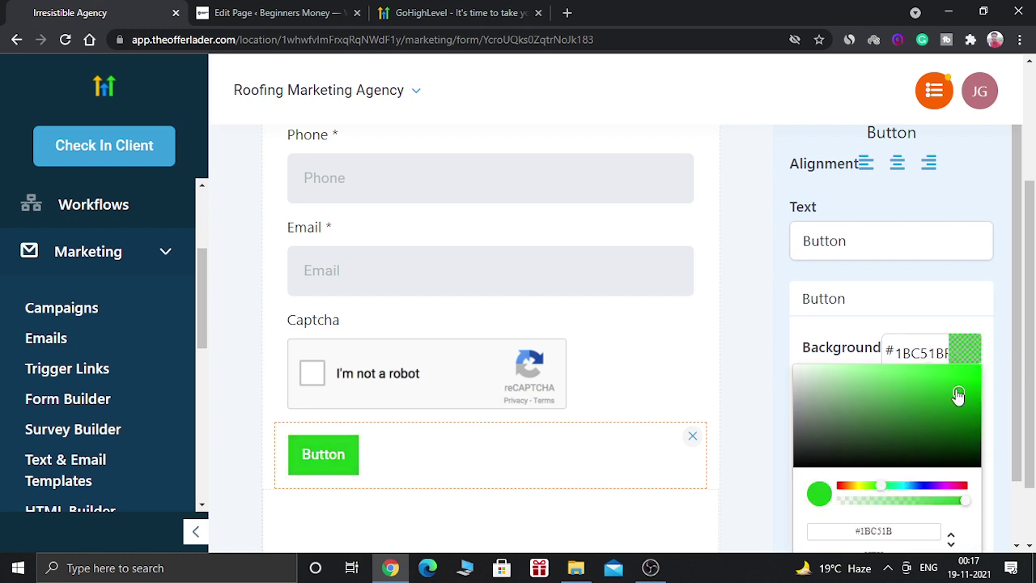
pyautogui.click(965, 354)
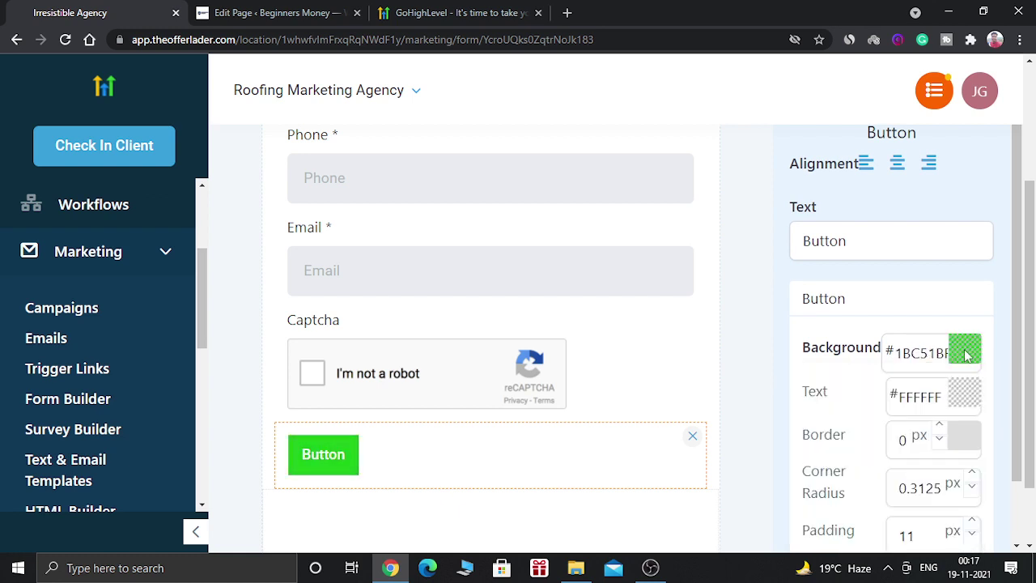
# Step: Make the button full width and raise its corner radius to 5.3125 px
pyautogui.scroll(-2, 1016, 365)
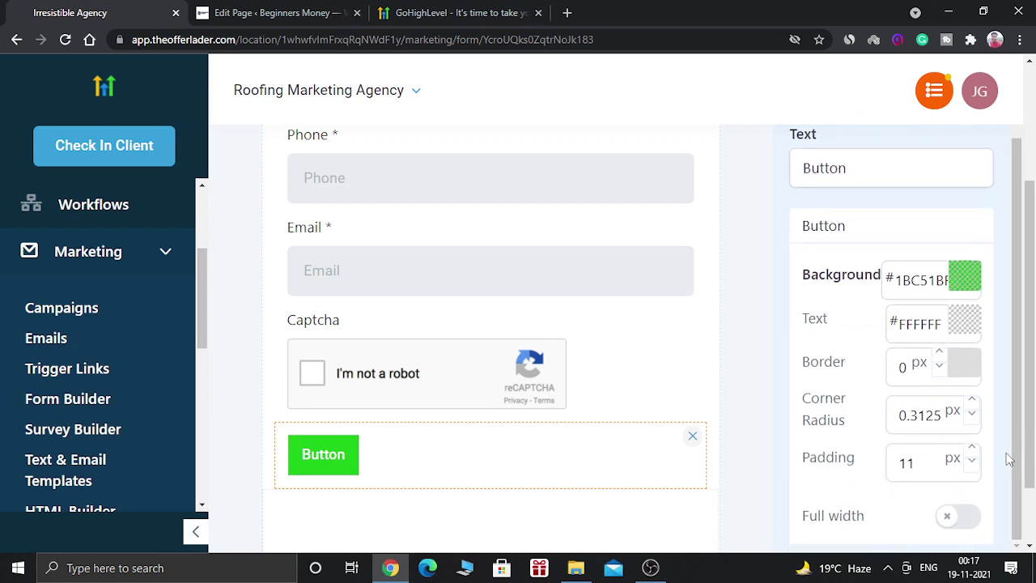
pyautogui.click(965, 518)
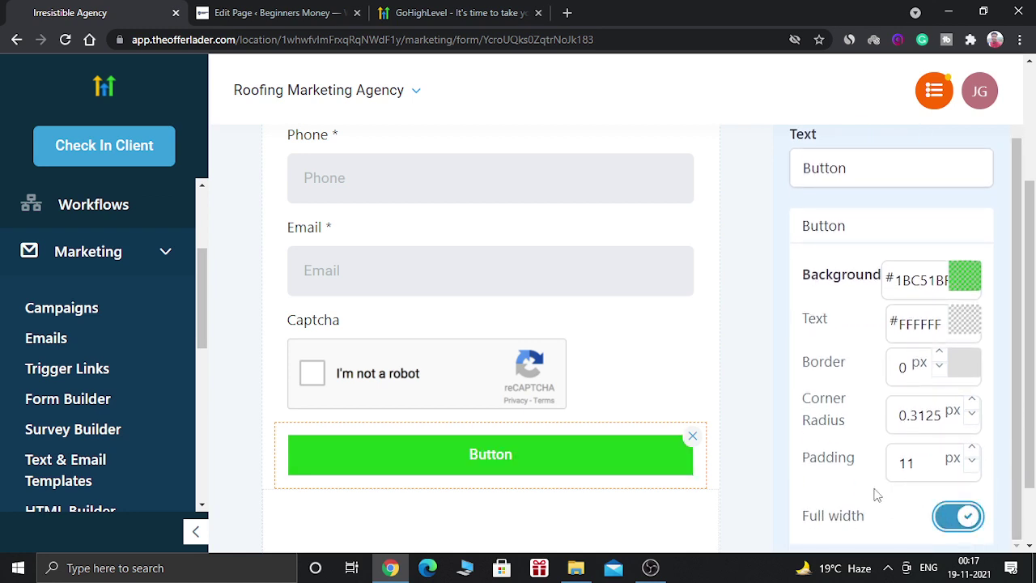
pyautogui.click(972, 403)
pyautogui.click(971, 403)
pyautogui.doubleClick(973, 404)
pyautogui.click(972, 402)
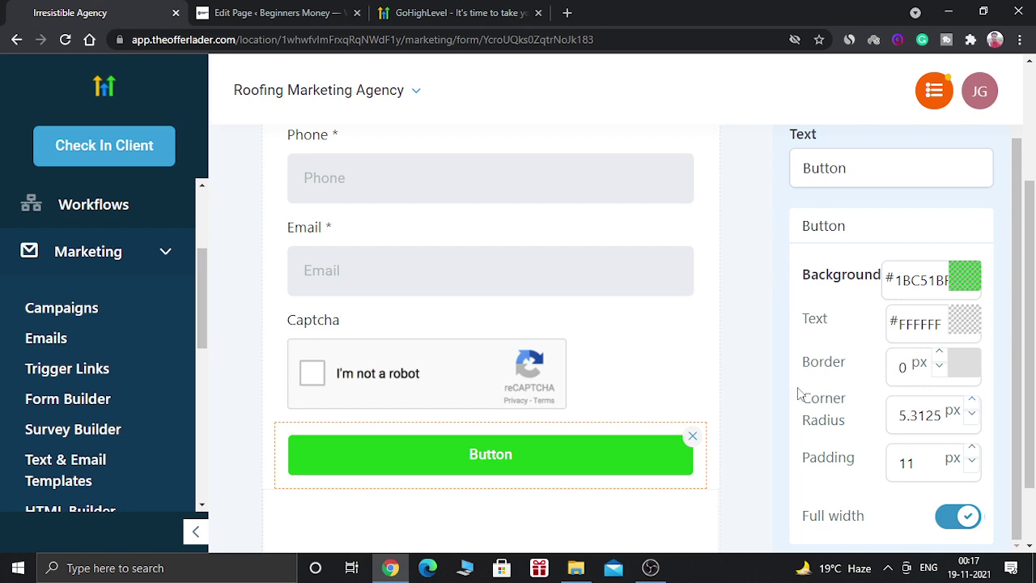
# Step: In the form Options, replace the name 'Form 6' with 'Wordpress form'
pyautogui.click(754, 383)
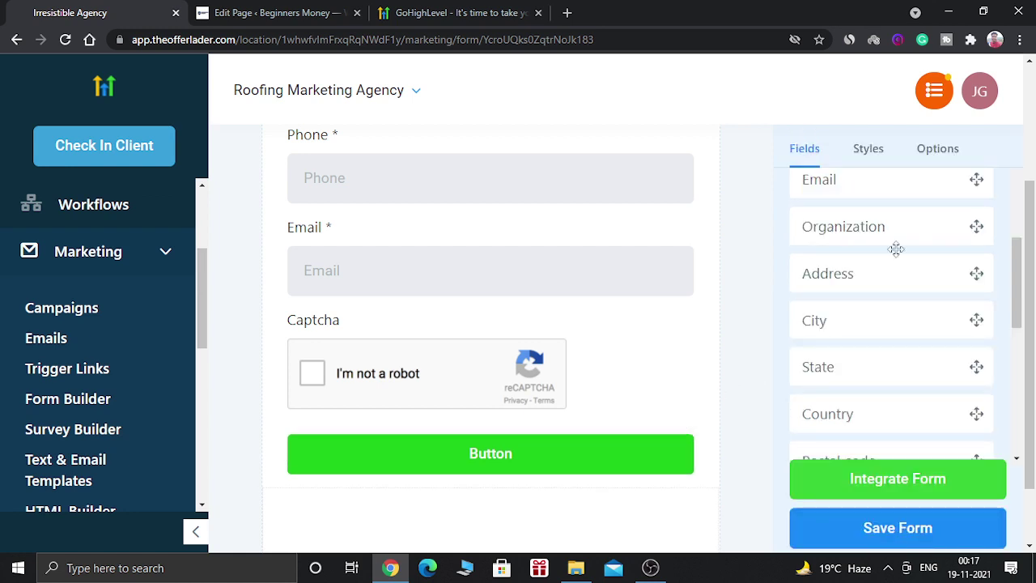
pyautogui.click(933, 153)
pyautogui.moveTo(888, 244); pyautogui.dragTo(801, 257)
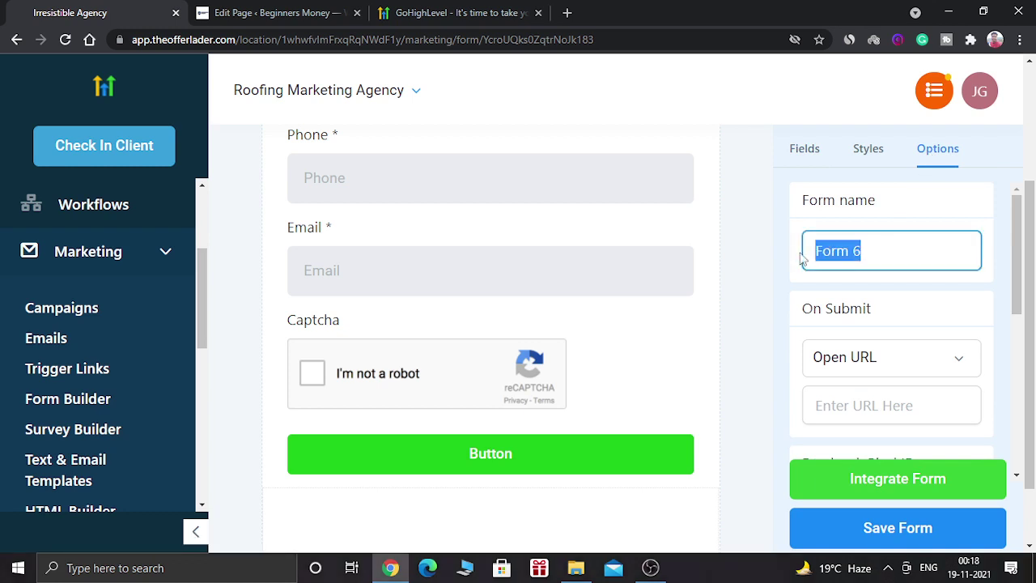
pyautogui.write('Wo')
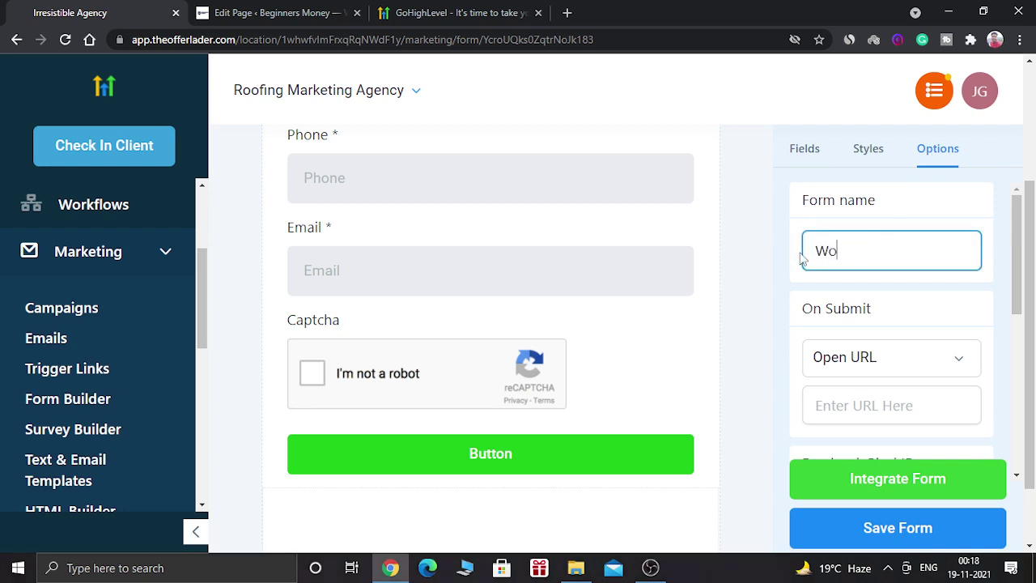
pyautogui.write('rdpress form')
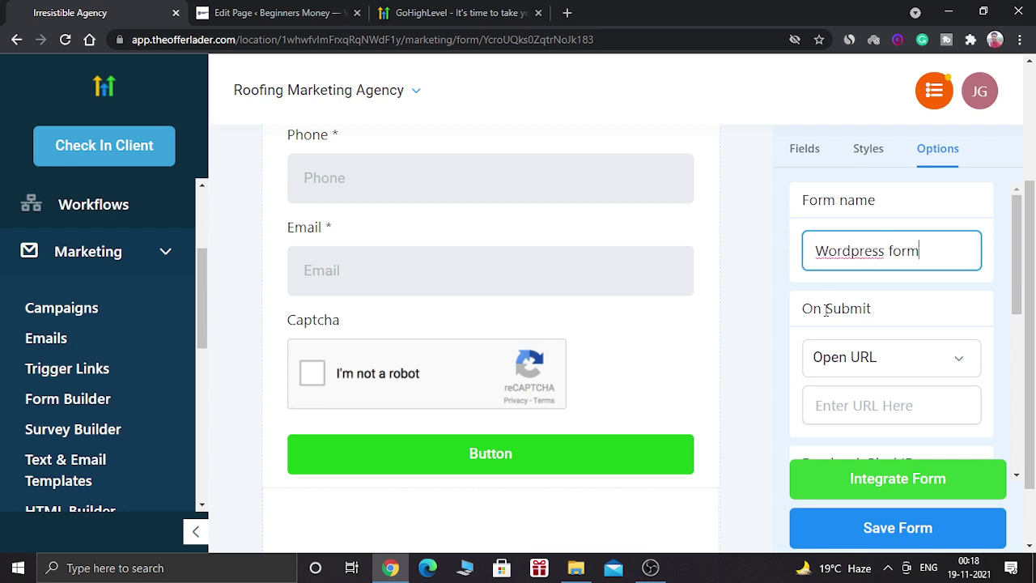
# Step: Change the button's label text to 'Submit Here'
pyautogui.click(527, 454)
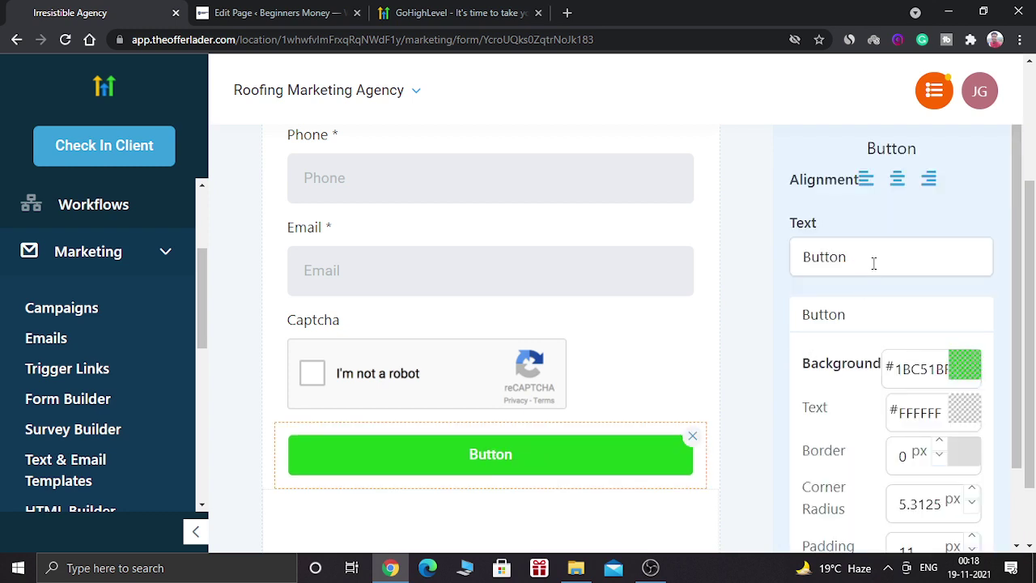
pyautogui.click(874, 258)
pyautogui.press('BackSpace')
pyautogui.press('BackSpace')
pyautogui.press('BackSpace')
pyautogui.press('BackSpace')
pyautogui.press('BackSpace')
pyautogui.press('BackSpace')
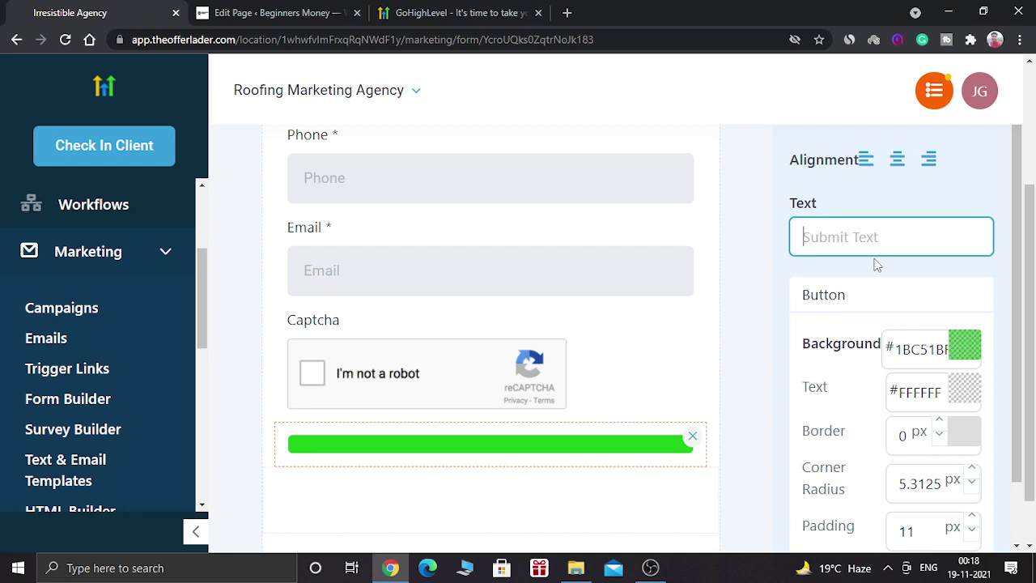
pyautogui.write('Submi')
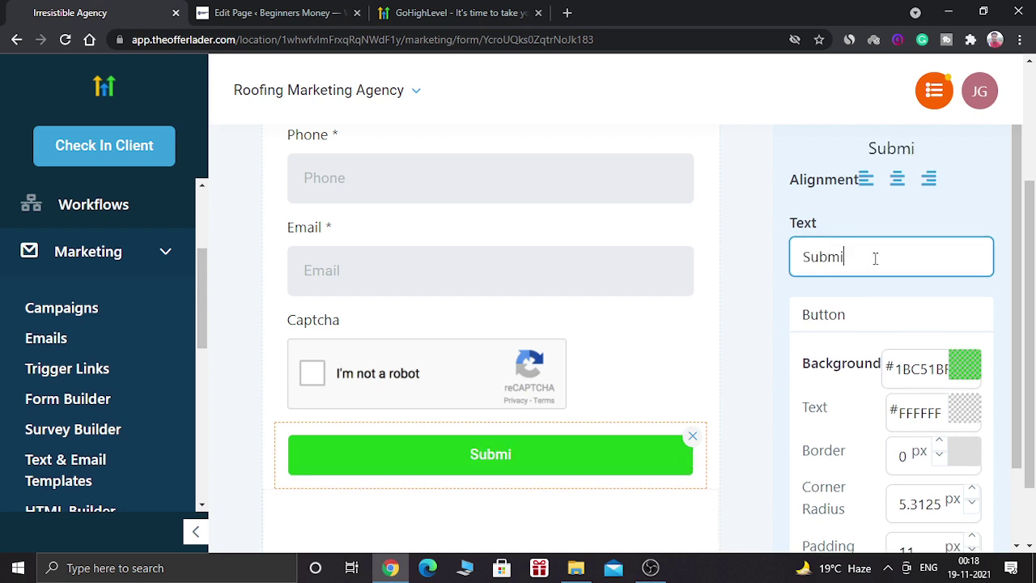
pyautogui.write('t Here')
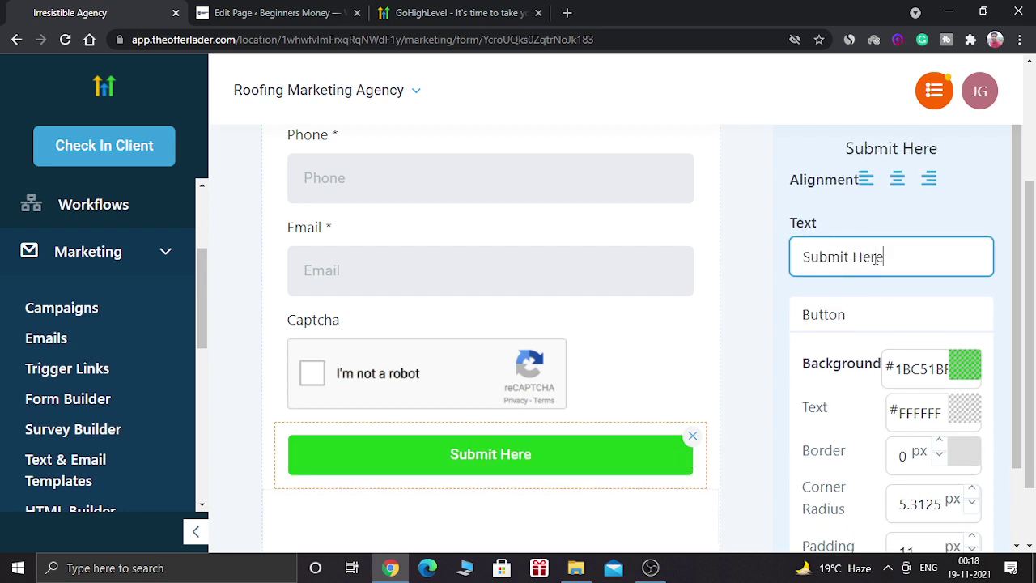
pyautogui.click(751, 291)
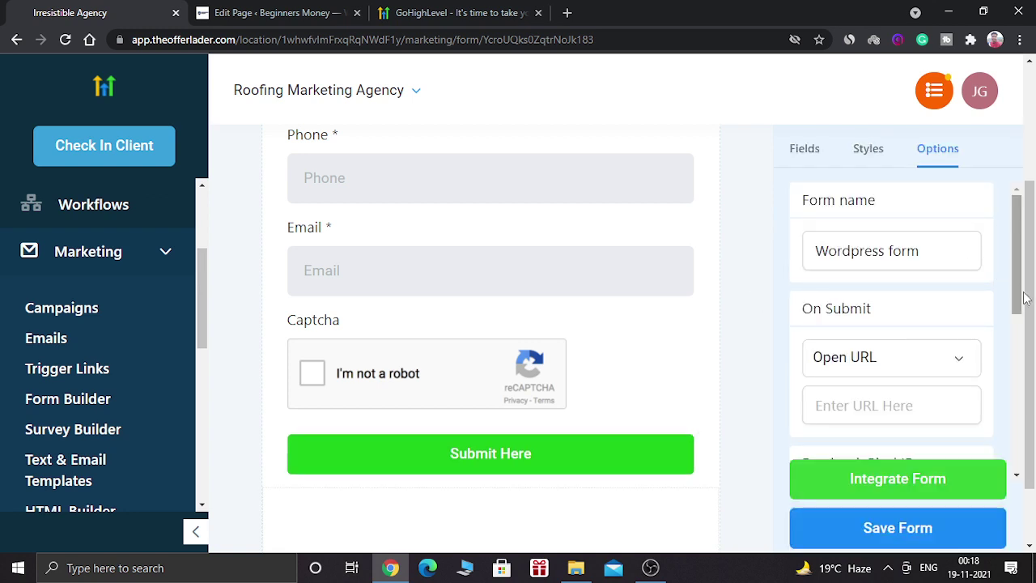
pyautogui.moveTo(1011, 293); pyautogui.dragTo(1010, 312)
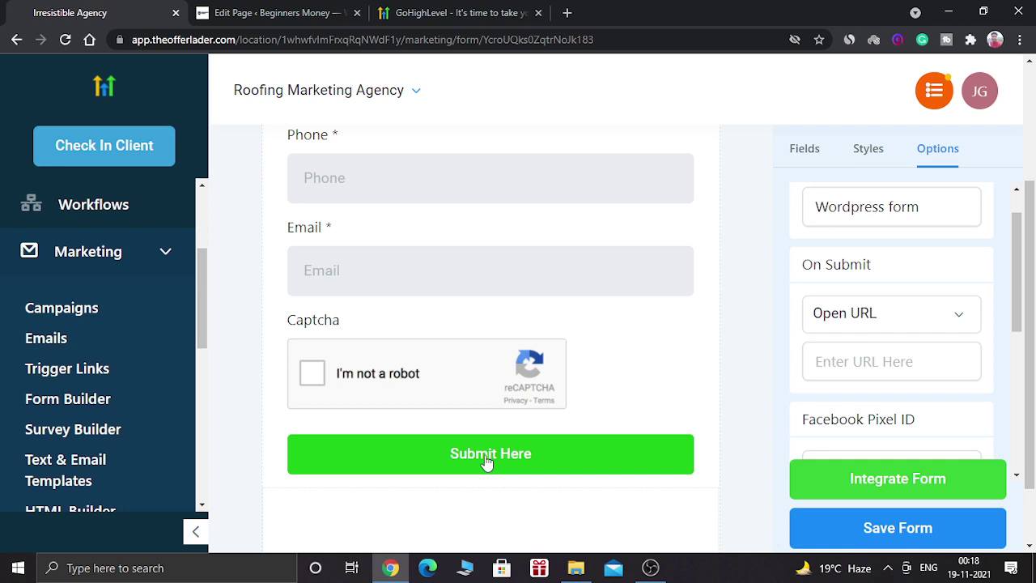
pyautogui.click(901, 313)
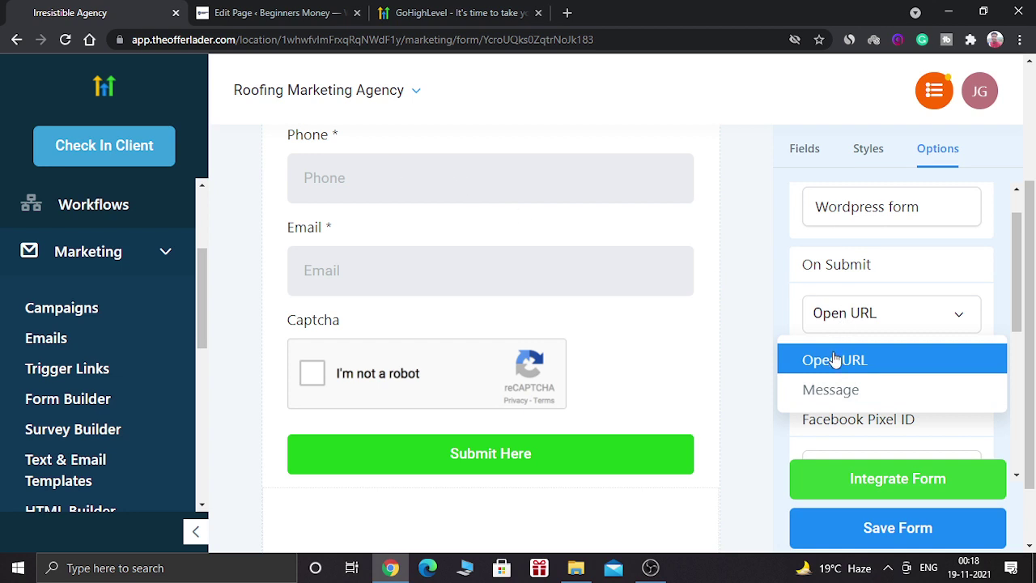
pyautogui.click(874, 359)
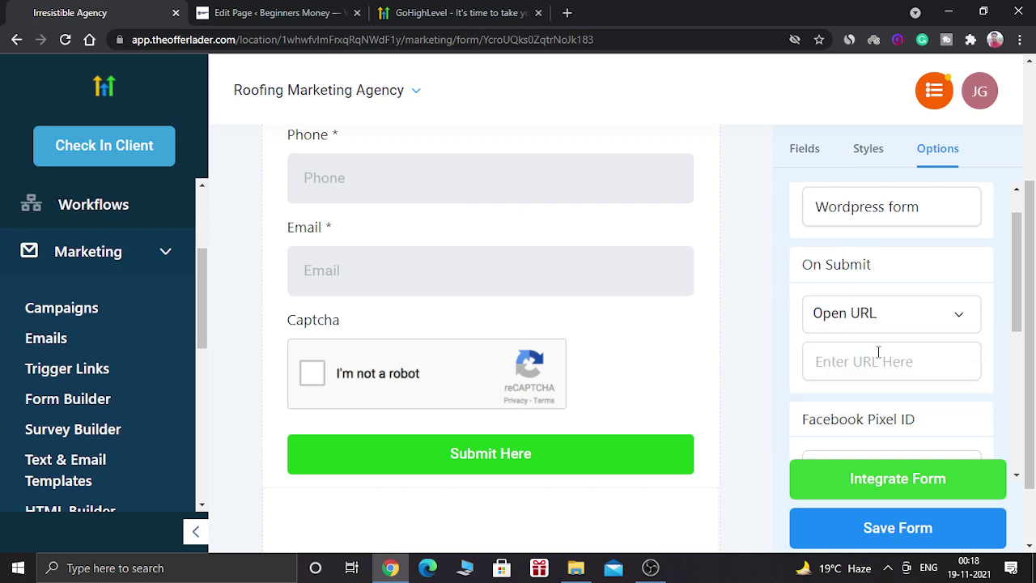
pyautogui.click(864, 359)
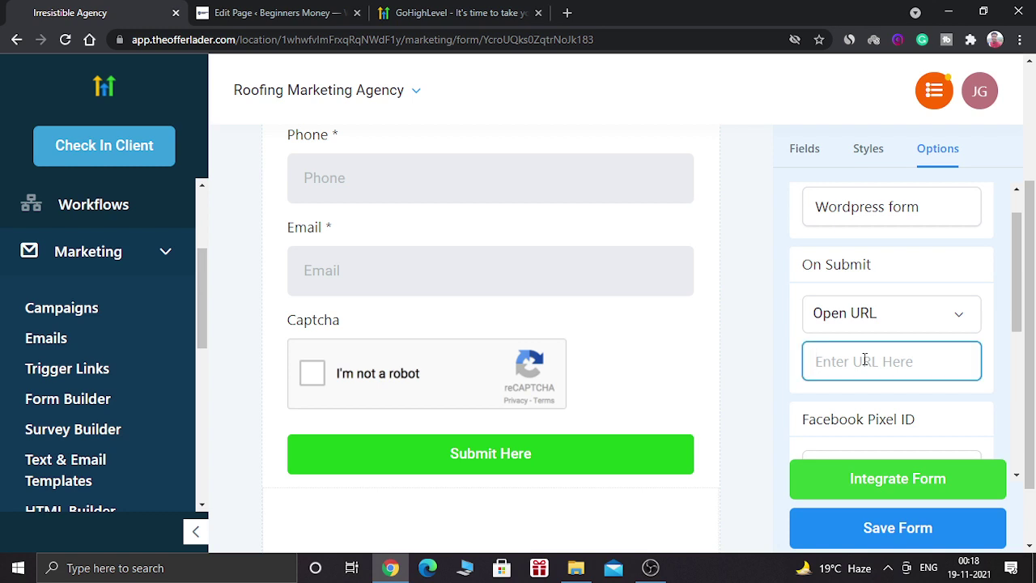
pyautogui.write('h')
pyautogui.write('pp')
pyautogui.press('BackSpace')
pyautogui.press('BackSpace')
pyautogui.write('ttps')
pyautogui.press('BackSpace')
pyautogui.press('BackSpace')
pyautogui.press('BackSpace')
pyautogui.write('tps://goo')
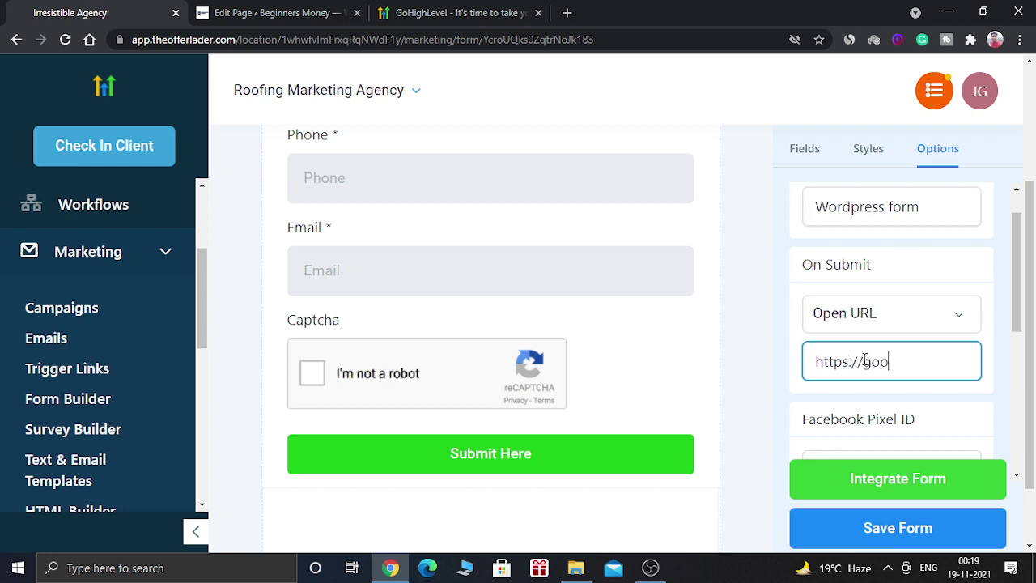
pyautogui.write('gle.com')
pyautogui.press('Left')
pyautogui.press('Left')
pyautogui.press('Left')
pyautogui.press('Left')
pyautogui.press('Left')
pyautogui.press('Left')
pyautogui.press('Left')
pyautogui.press('Left')
pyautogui.press('Left')
pyautogui.write('www.')
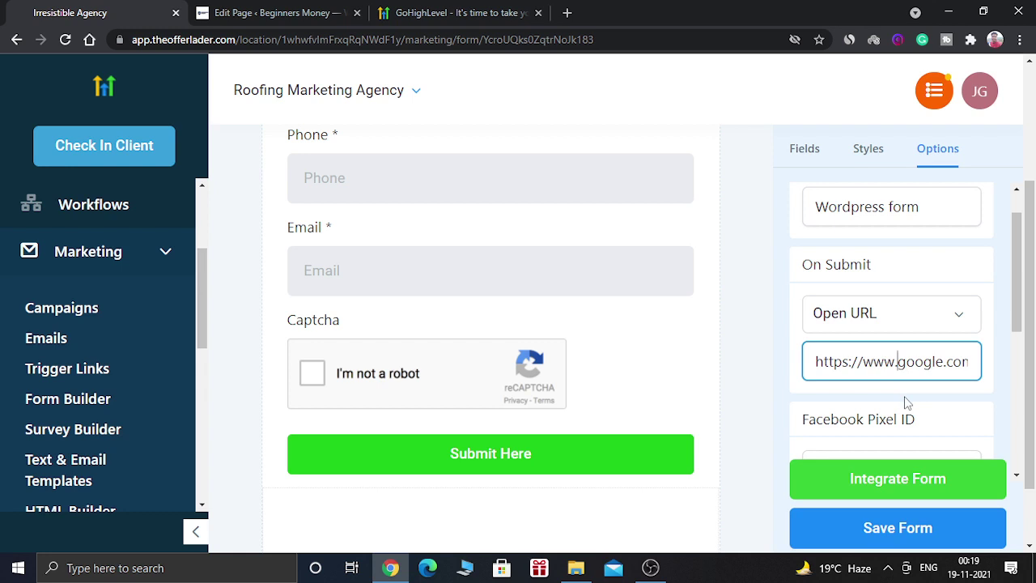
pyautogui.click(735, 400)
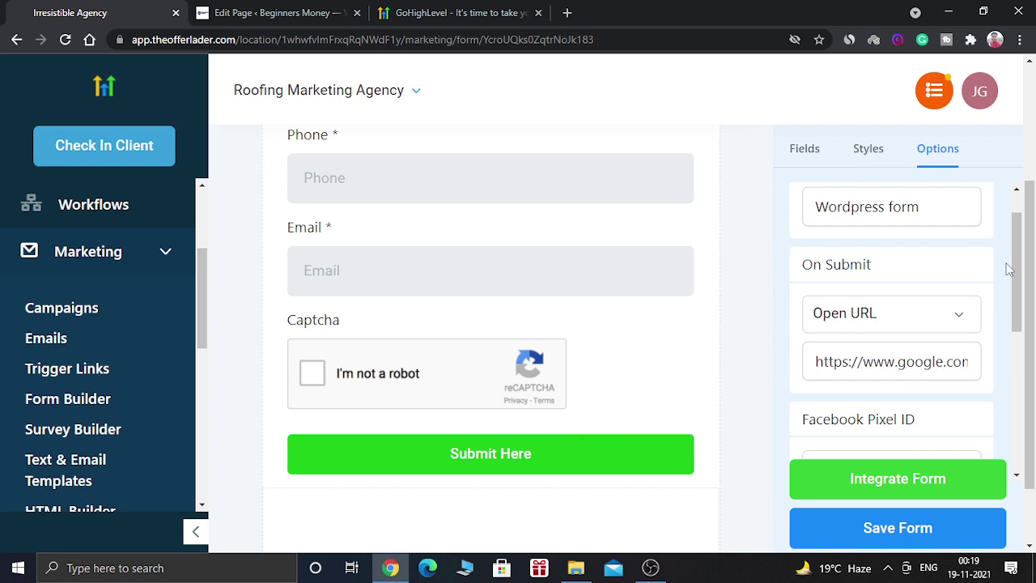
pyautogui.moveTo(1017, 273); pyautogui.dragTo(1019, 285)
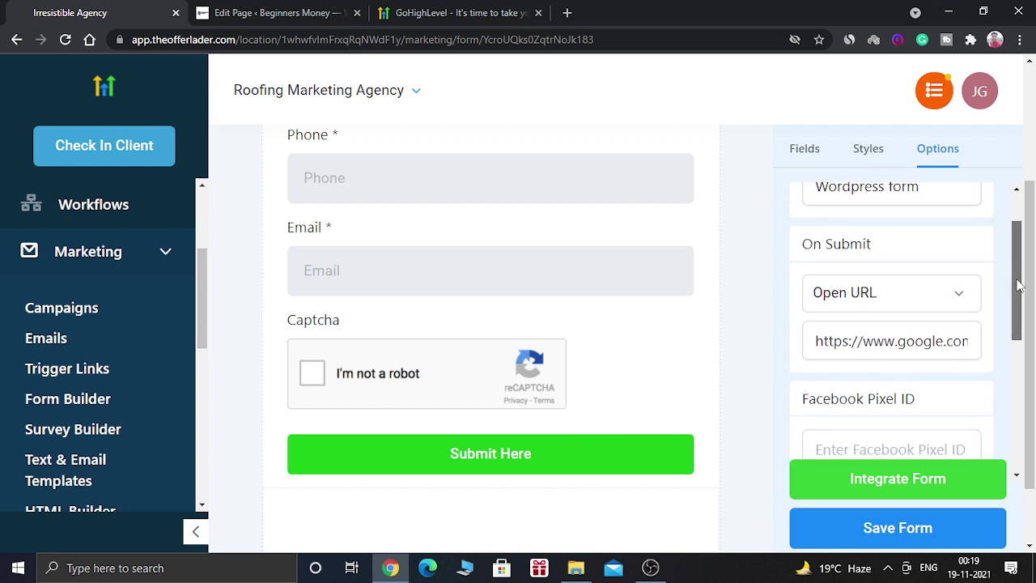
pyautogui.moveTo(948, 341); pyautogui.dragTo(1017, 335)
pyautogui.click(988, 346)
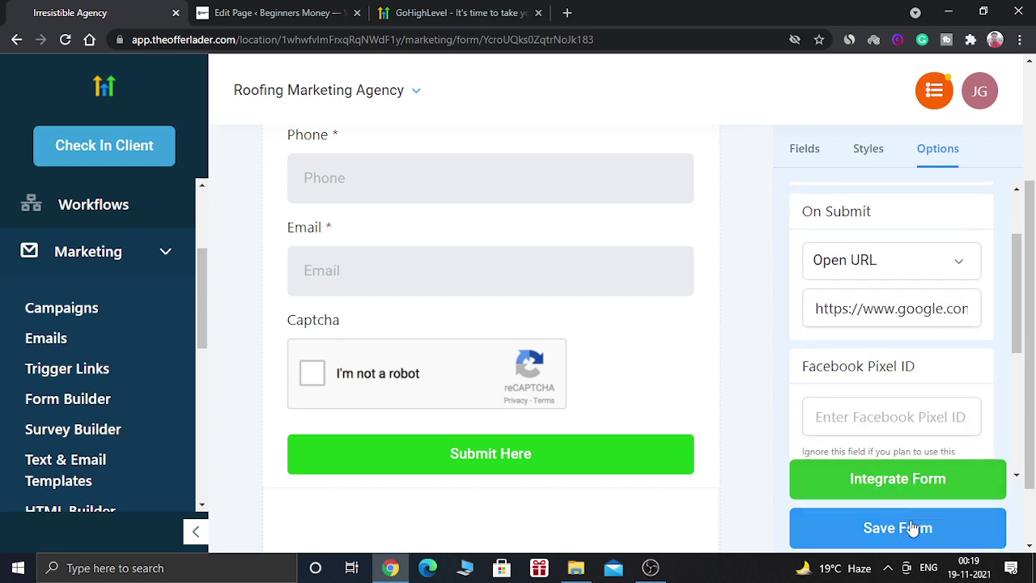
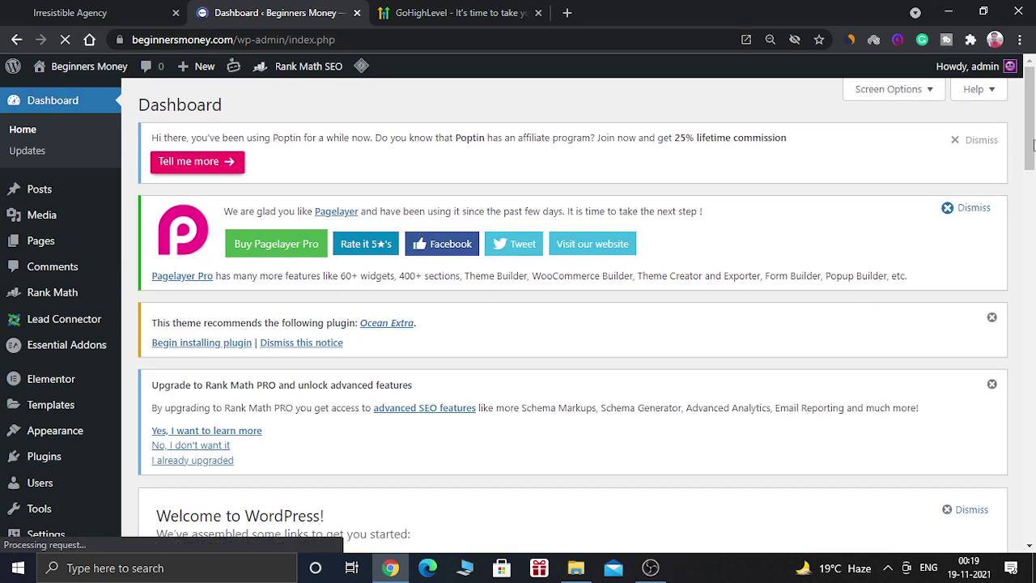
# Step: Create a new WordPress page titled 'Test2'
pyautogui.scroll(-1, 1032, 145)
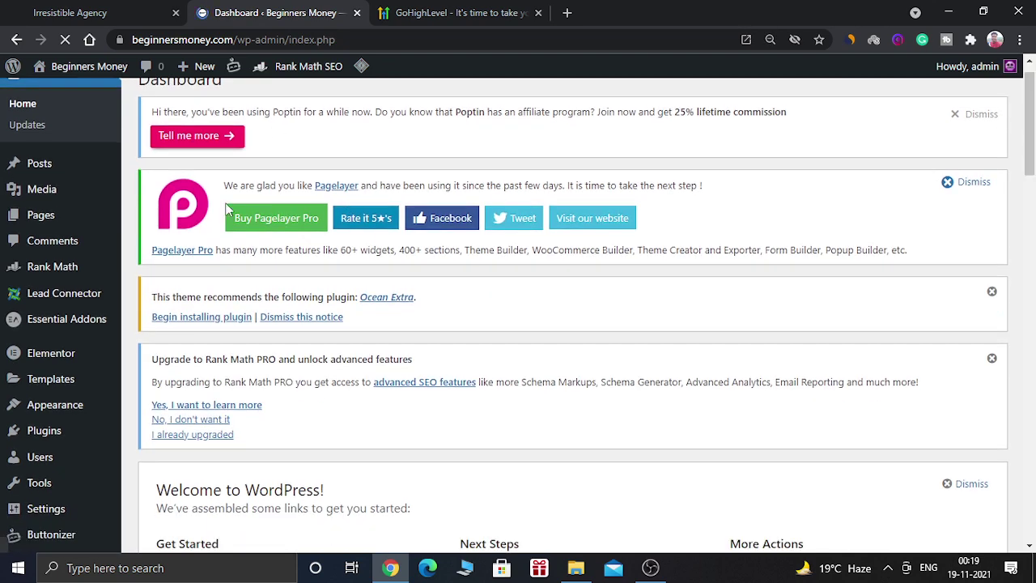
pyautogui.moveTo(49, 218)
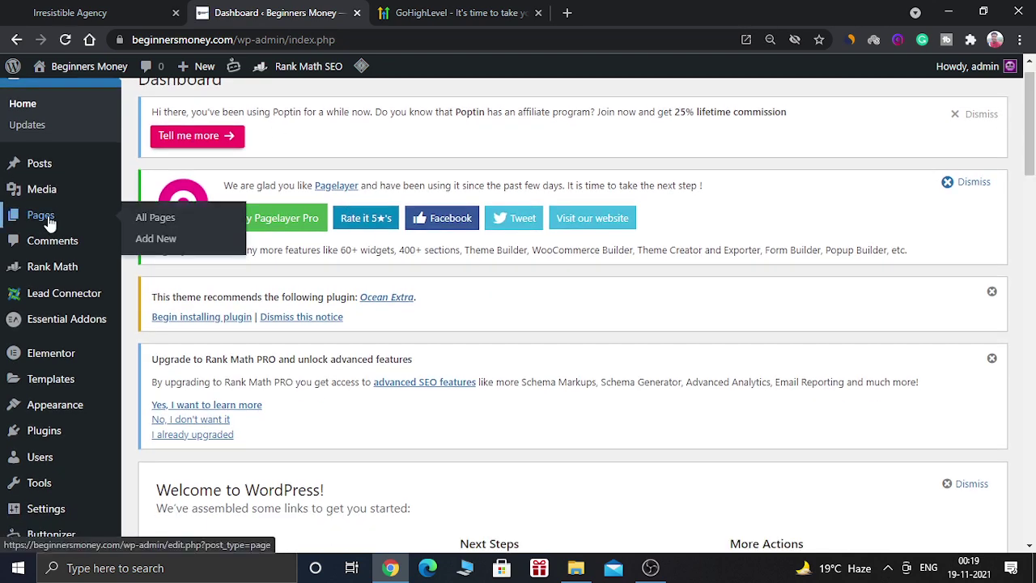
pyautogui.click(167, 241)
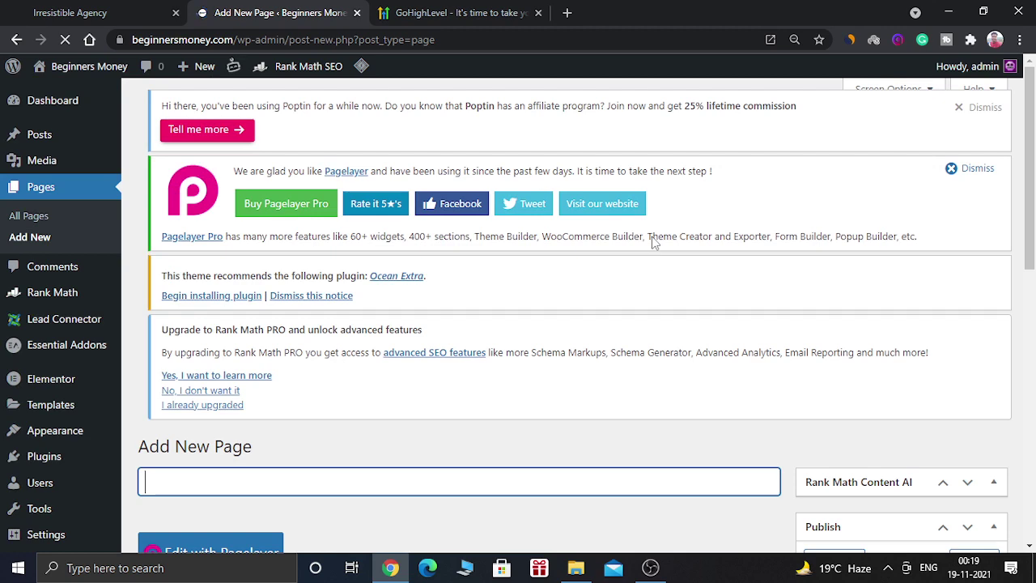
pyautogui.moveTo(1033, 202); pyautogui.dragTo(1033, 289)
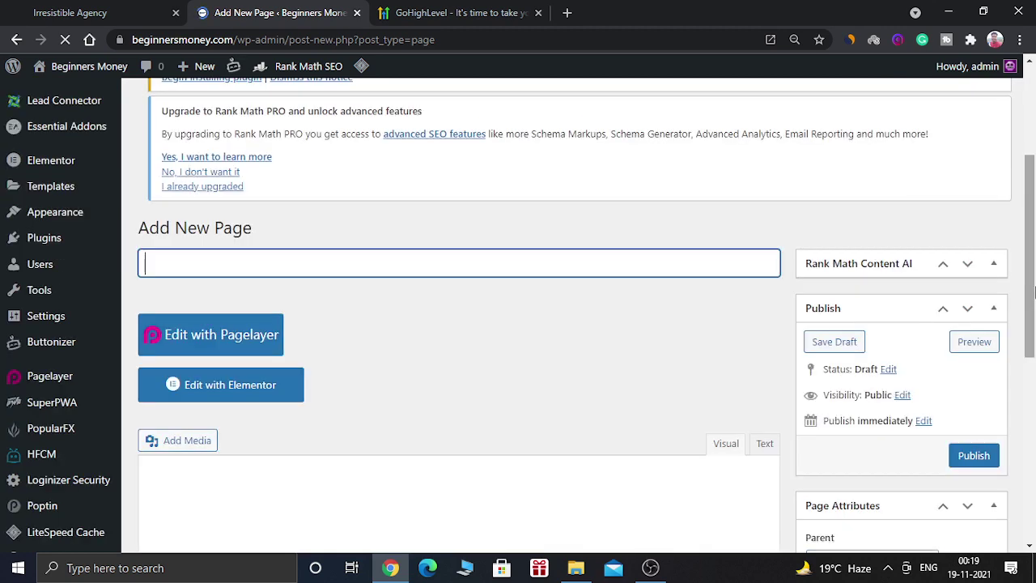
pyautogui.write('Te')
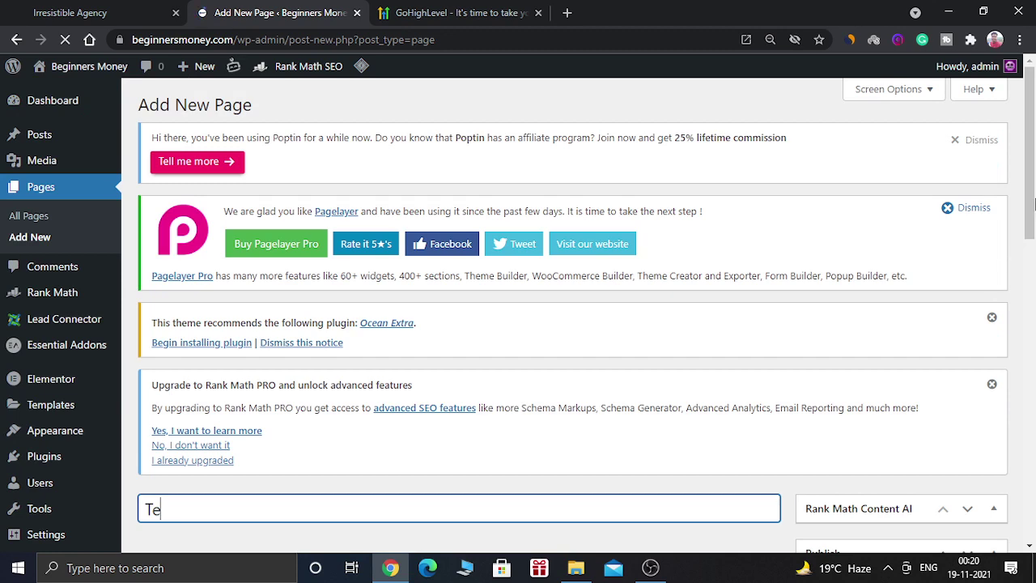
pyautogui.moveTo(1033, 202); pyautogui.dragTo(1033, 332)
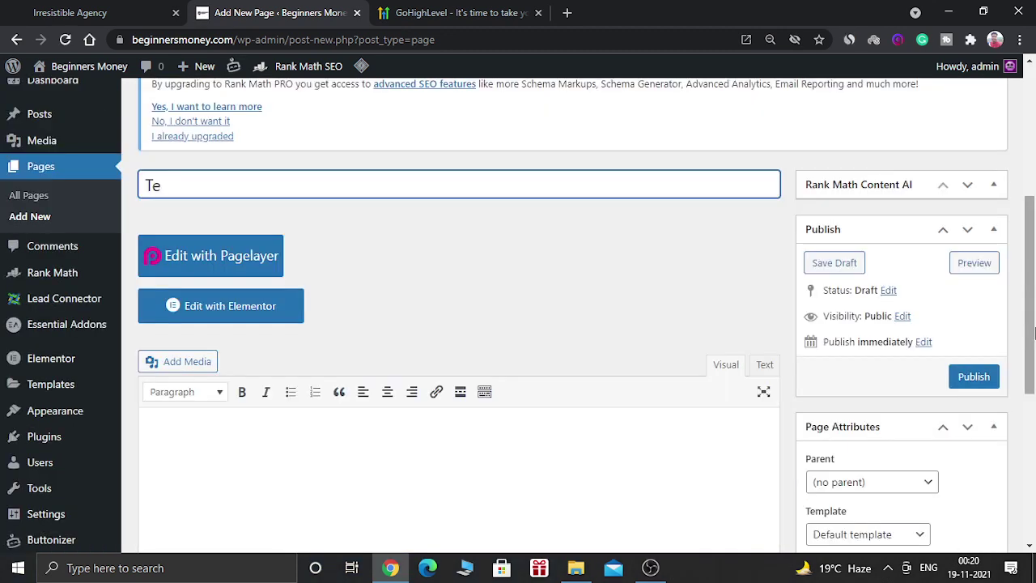
pyautogui.write('st2')
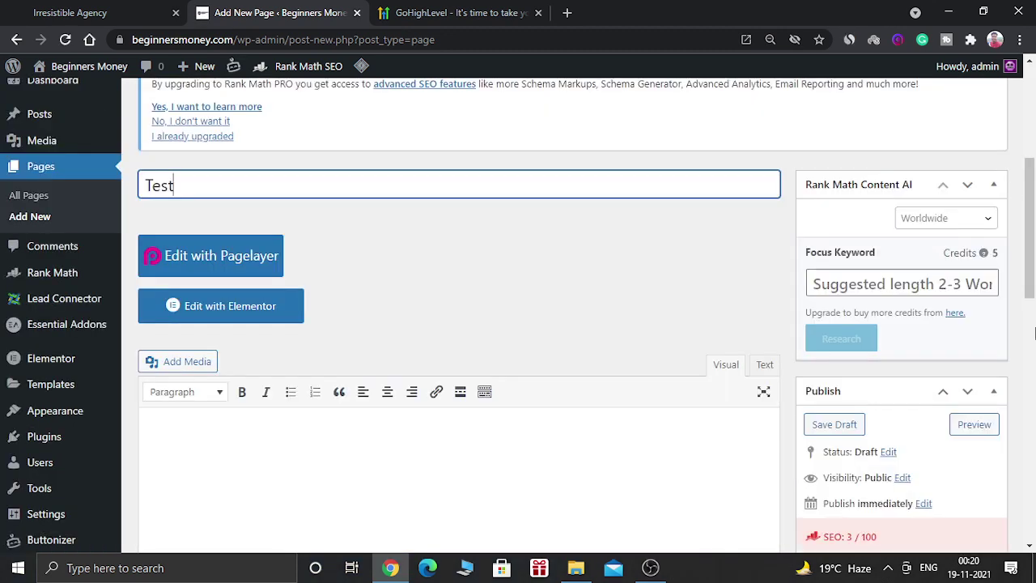
pyautogui.click(981, 339)
# Step: Type the greeting 'Hey there, how are you doing today' and 'I hope you are doing well.' as two lines
pyautogui.scroll(-2, 546, 376)
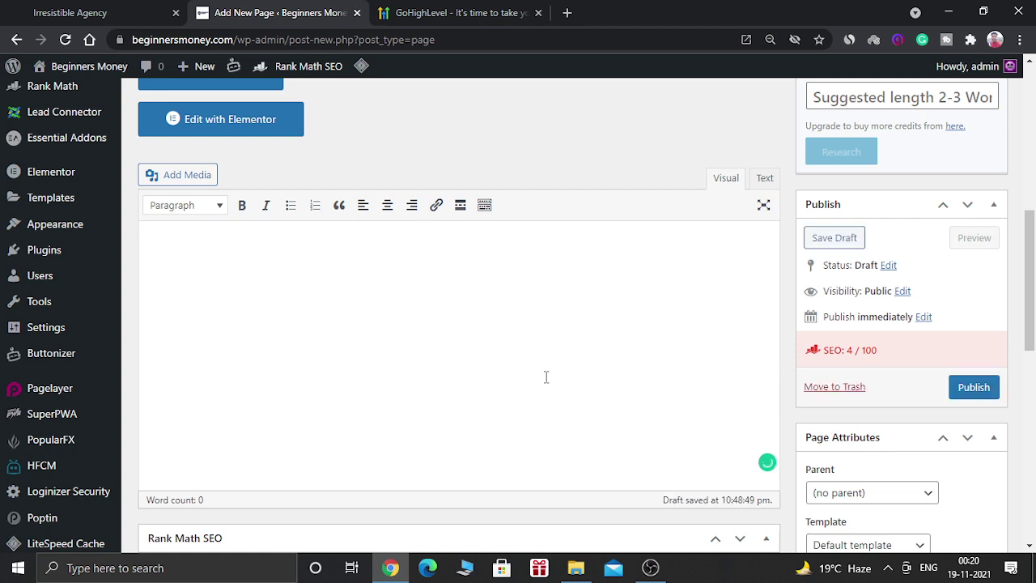
pyautogui.write('He')
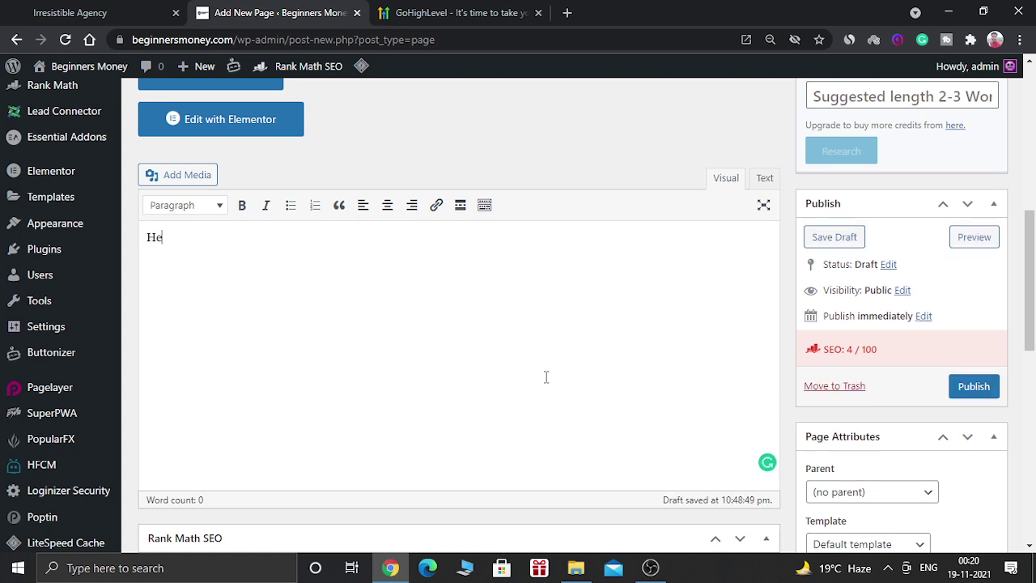
pyautogui.write('y there,')
pyautogui.write(' hiow')
pyautogui.press('BackSpace')
pyautogui.write('ow')
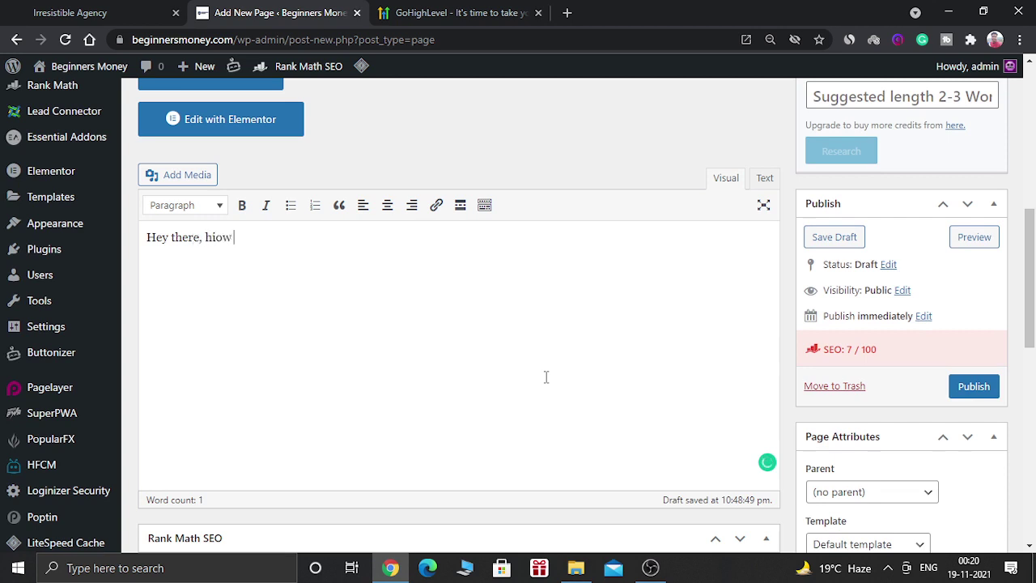
pyautogui.press('BackSpace')
pyautogui.press('BackSpace')
pyautogui.press('BackSpace')
pyautogui.write('ow are you doing today?')
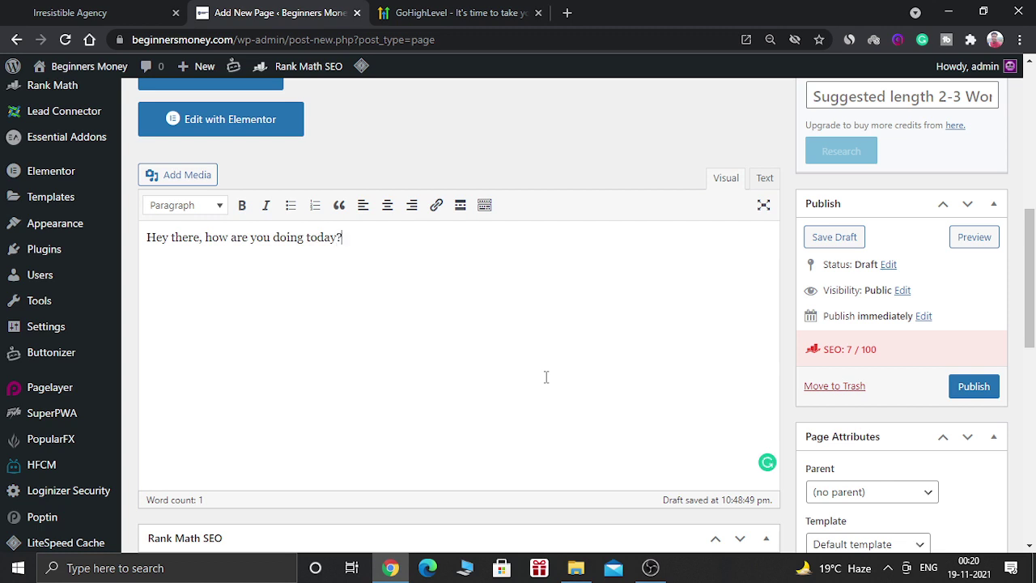
pyautogui.press('BackSpace')
pyautogui.write('.')
pyautogui.press('Return')
pyautogui.write('I h')
pyautogui.write('io')
pyautogui.press('BackSpace')
pyautogui.press('BackSpace')
pyautogui.write('hop')
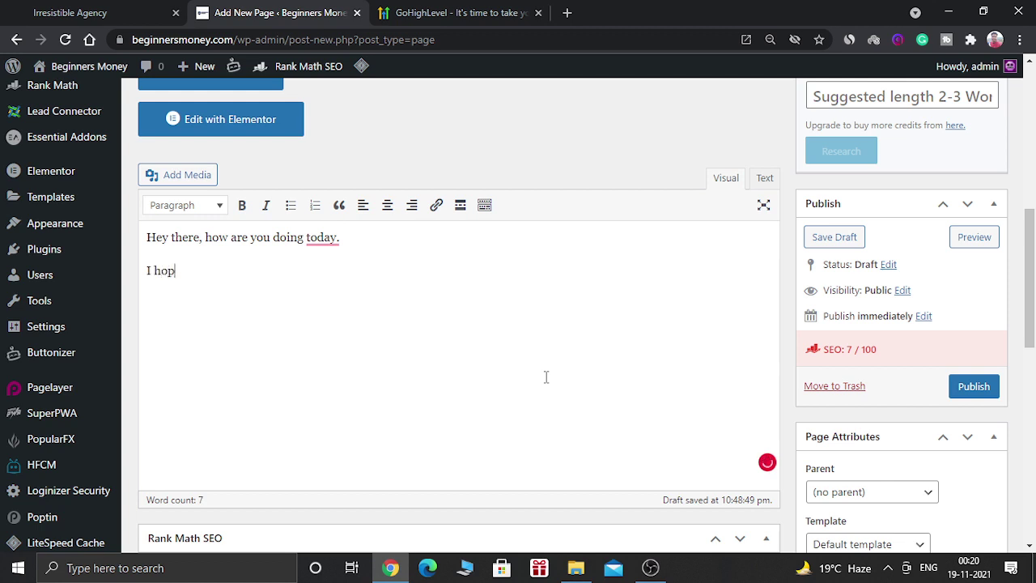
pyautogui.write('e you are doing well.')
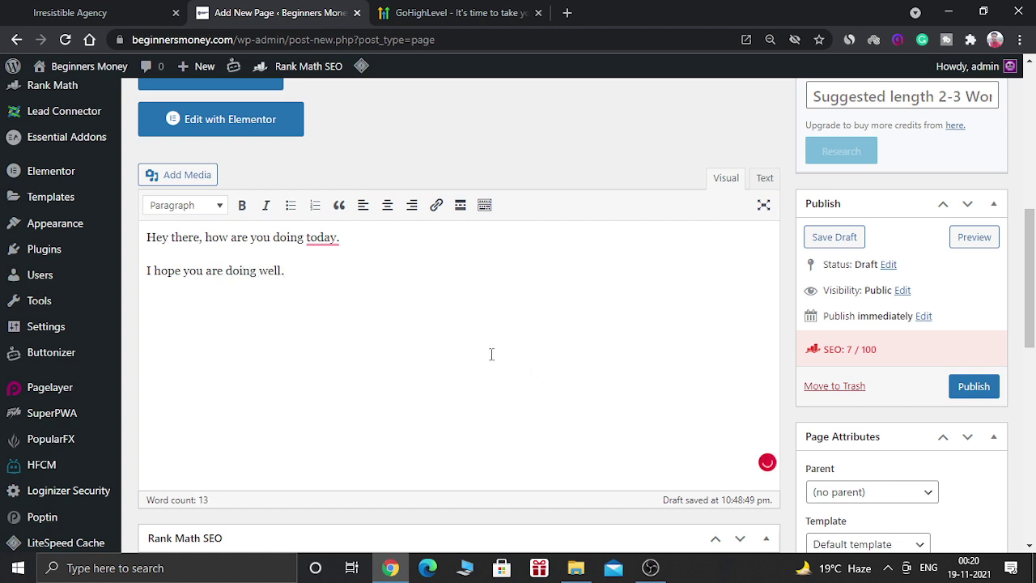
# Step: Accept Grammarly's 'today?' punctuation fix and publish the page
pyautogui.moveTo(329, 244)
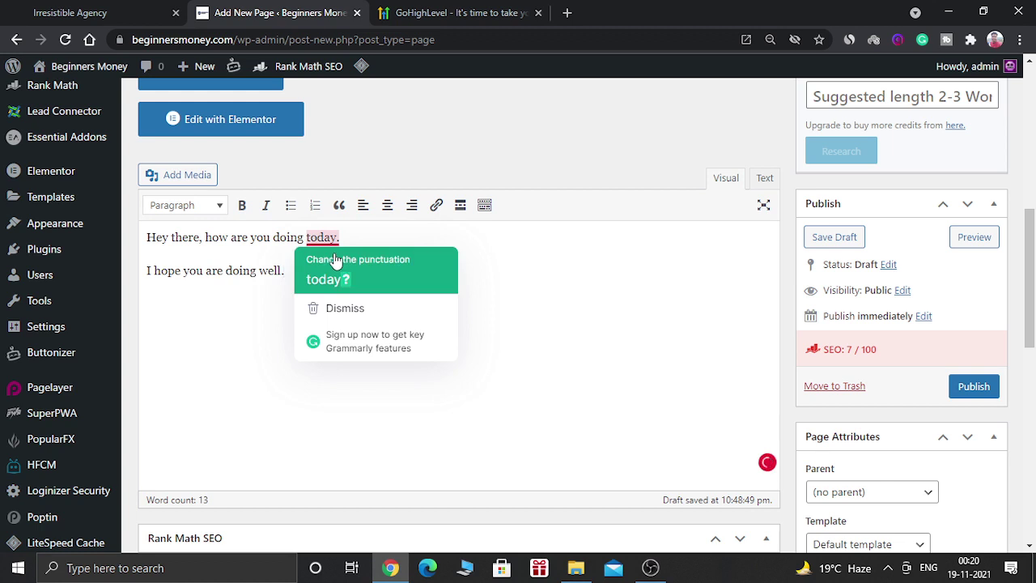
pyautogui.click(334, 277)
pyautogui.click(971, 386)
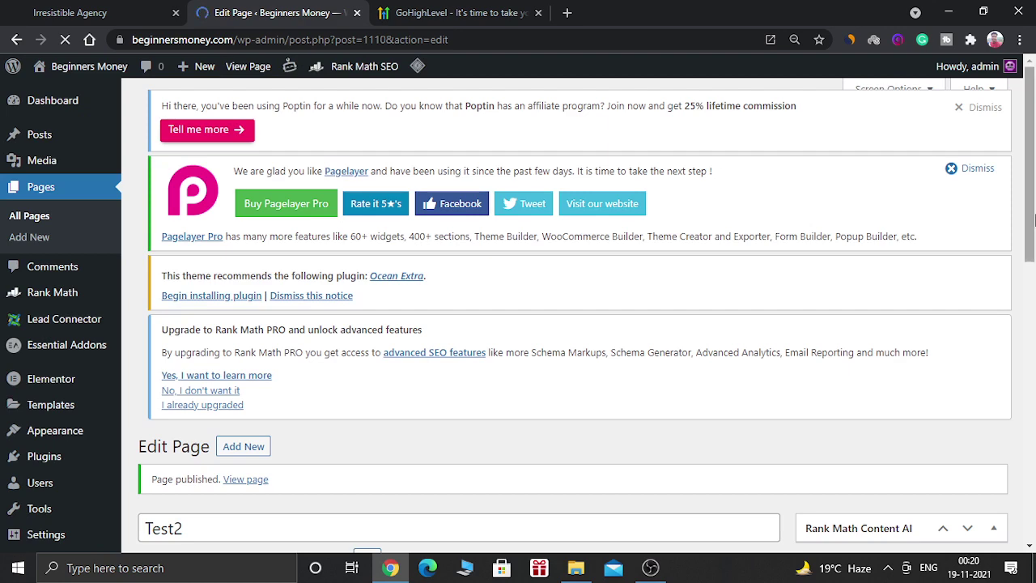
# Step: Open the Test2 page with Edit with Elementor
pyautogui.moveTo(1029, 218); pyautogui.dragTo(1029, 372)
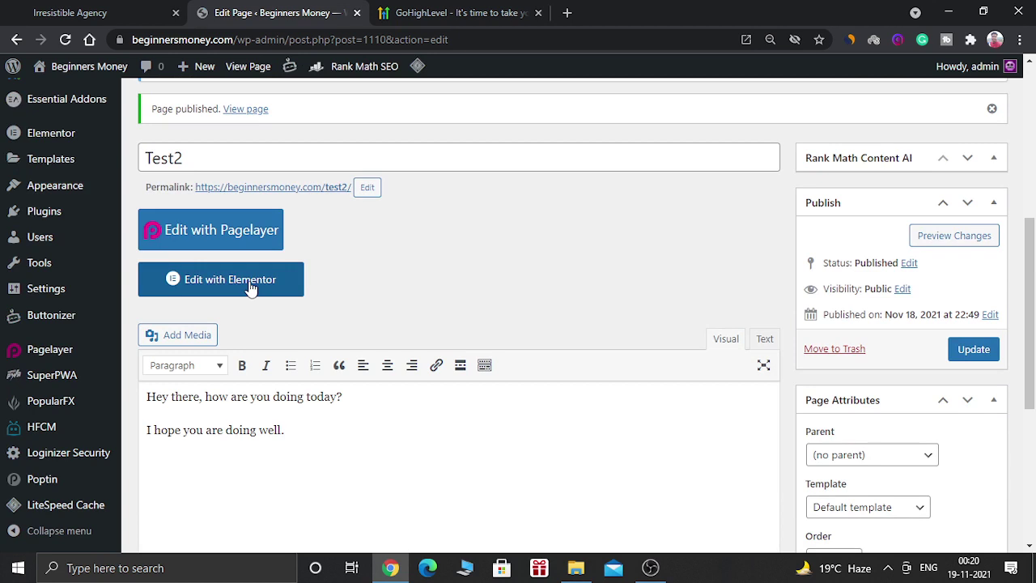
pyautogui.click(251, 283)
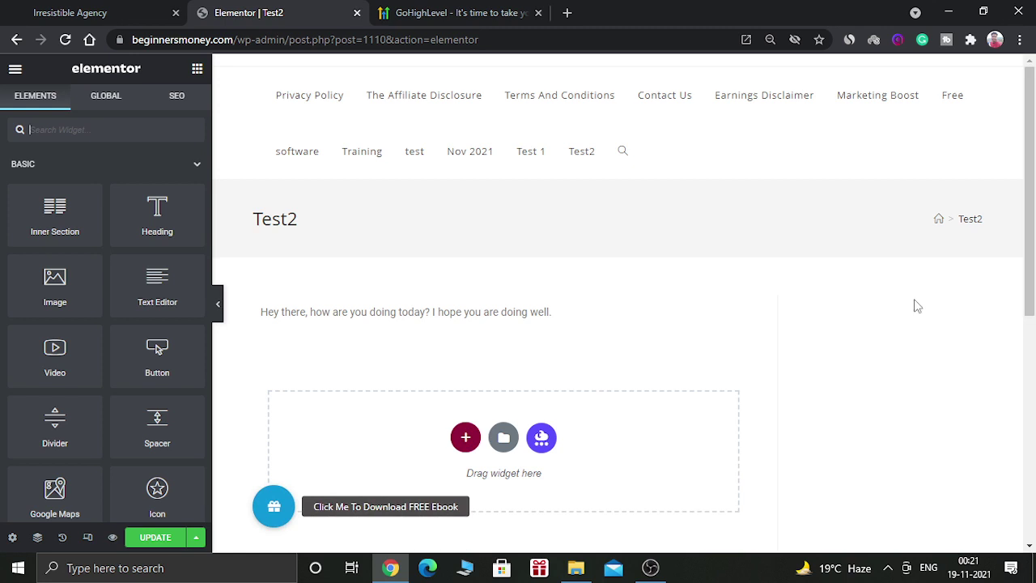
# Step: Add a one-column section holding an HTML widget below the greeting, then go to GoHighLevel
pyautogui.scroll(-1, 917, 306)
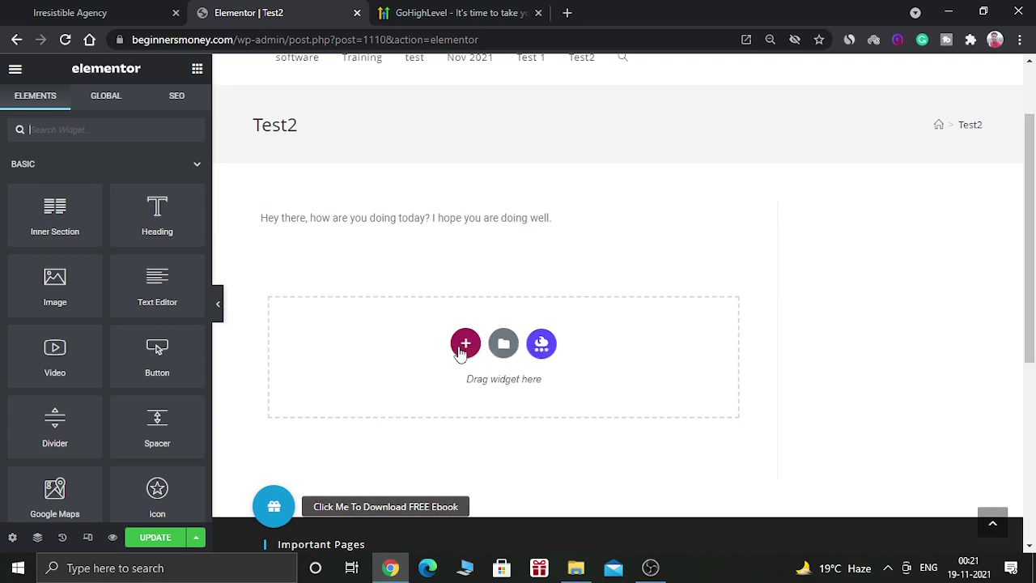
pyautogui.click(464, 343)
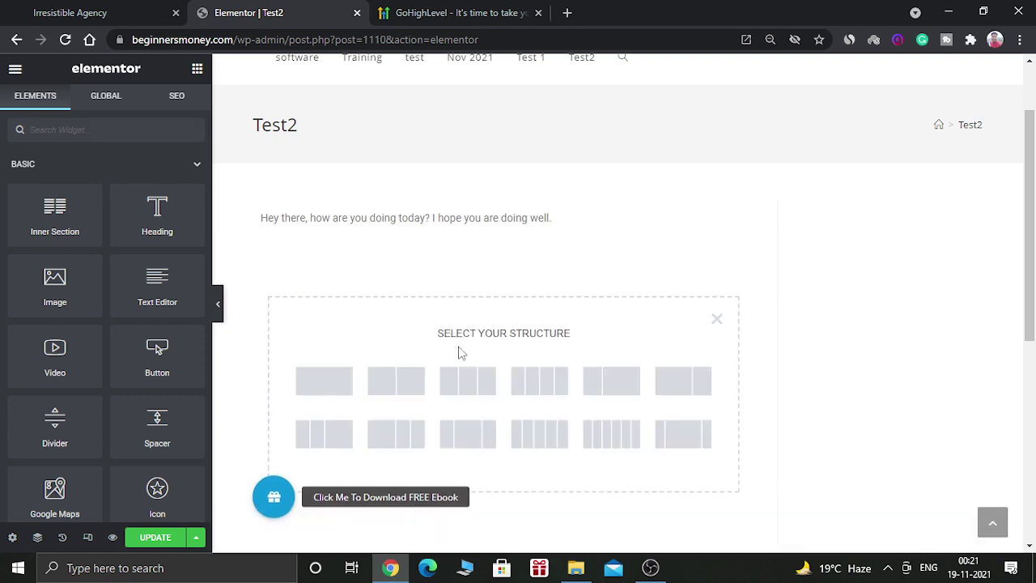
pyautogui.click(344, 377)
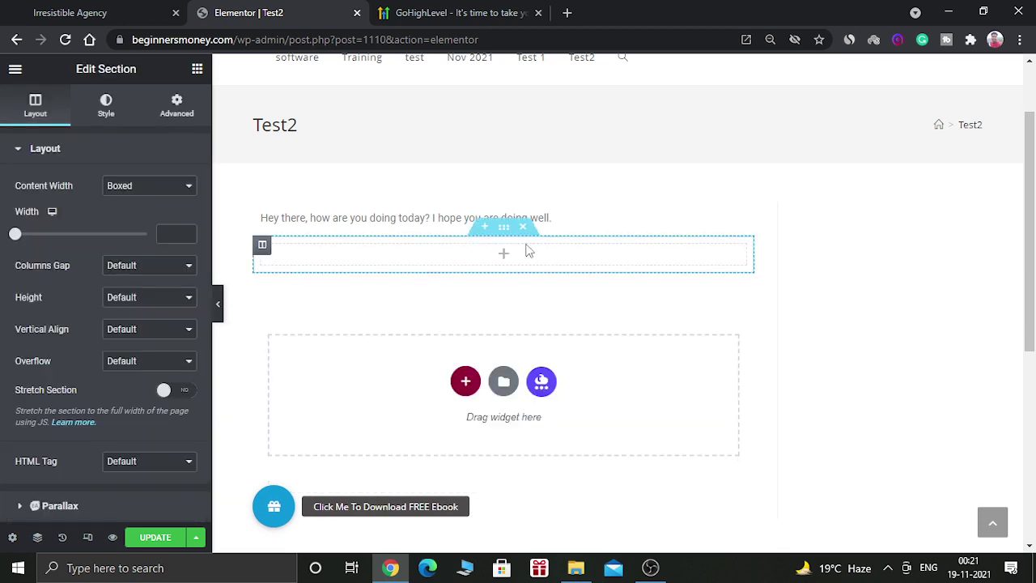
pyautogui.click(503, 257)
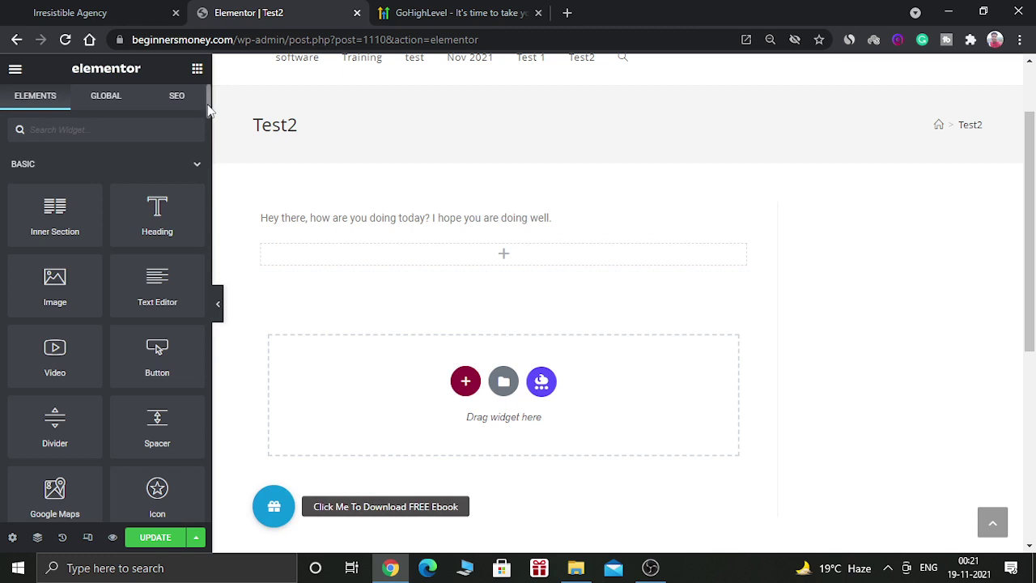
pyautogui.moveTo(208, 104); pyautogui.dragTo(208, 266)
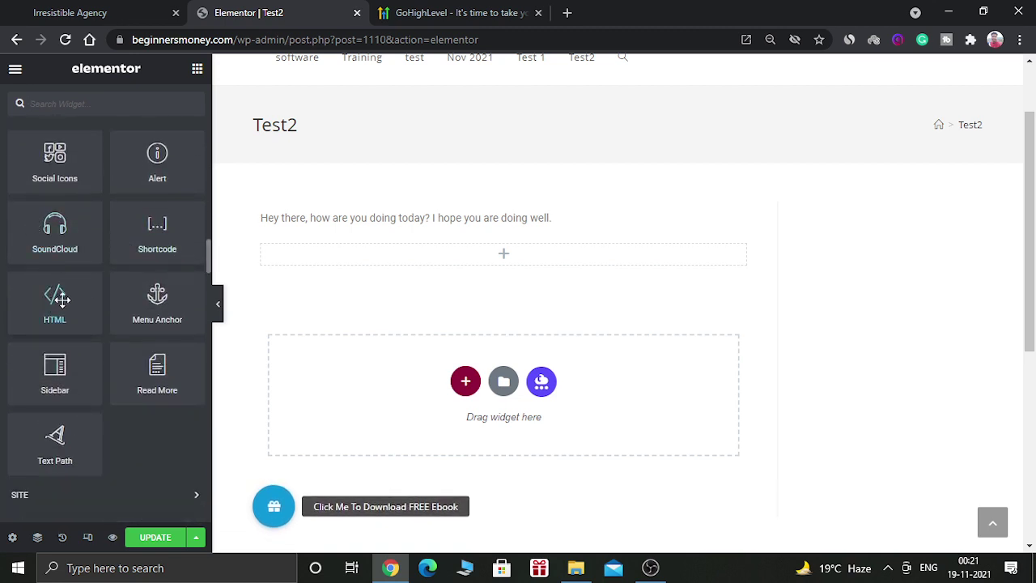
pyautogui.moveTo(55, 293); pyautogui.dragTo(491, 255)
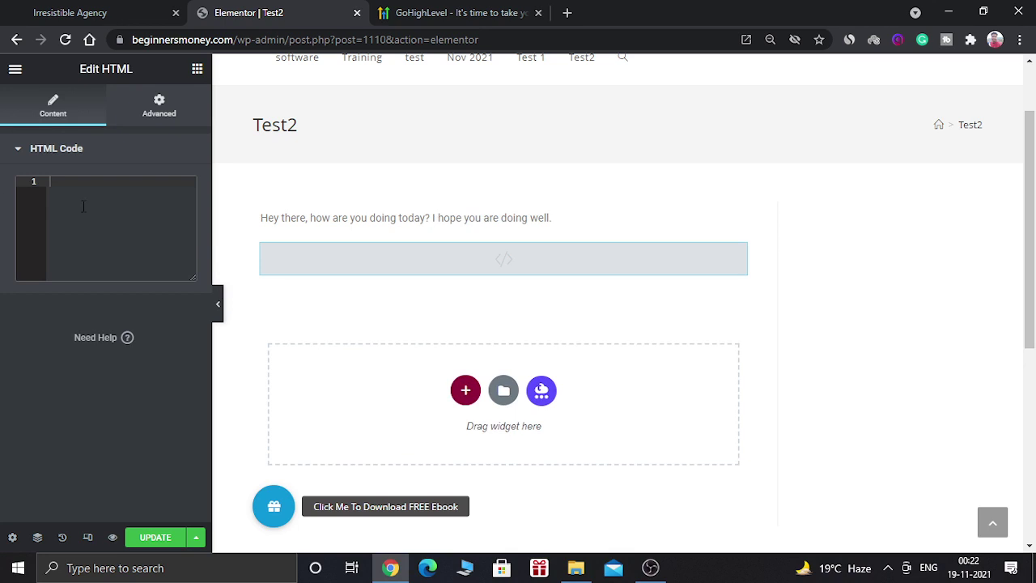
pyautogui.click(58, 9)
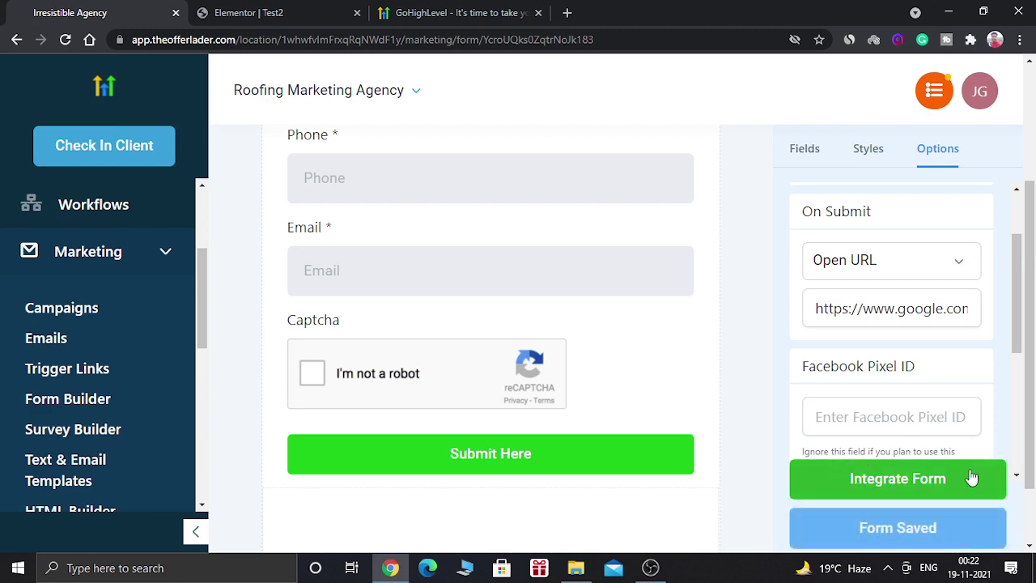
# Step: Select the form's Iframe Embed code under Integrate Form and return to Elementor
pyautogui.click(944, 478)
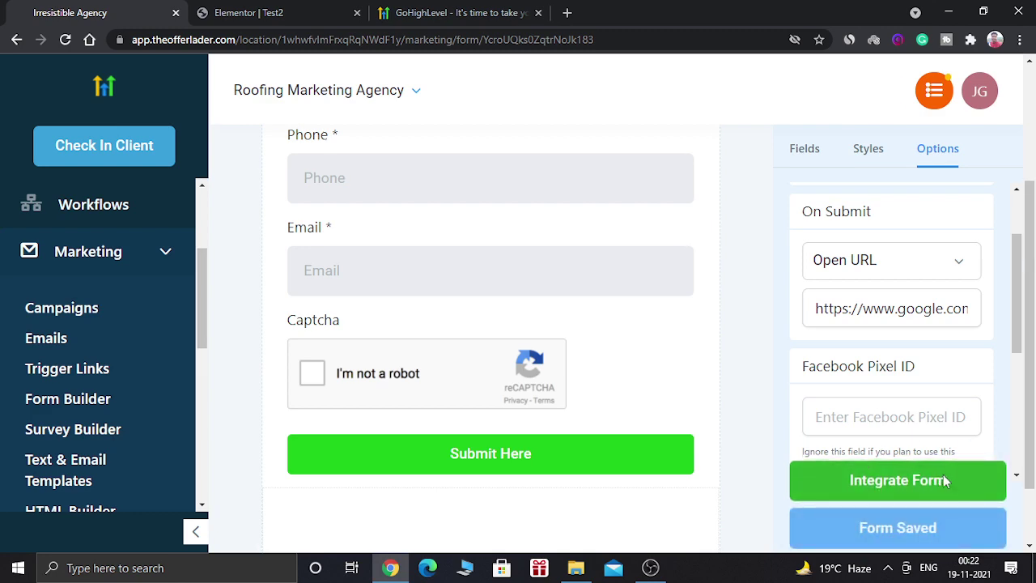
pyautogui.click(565, 386)
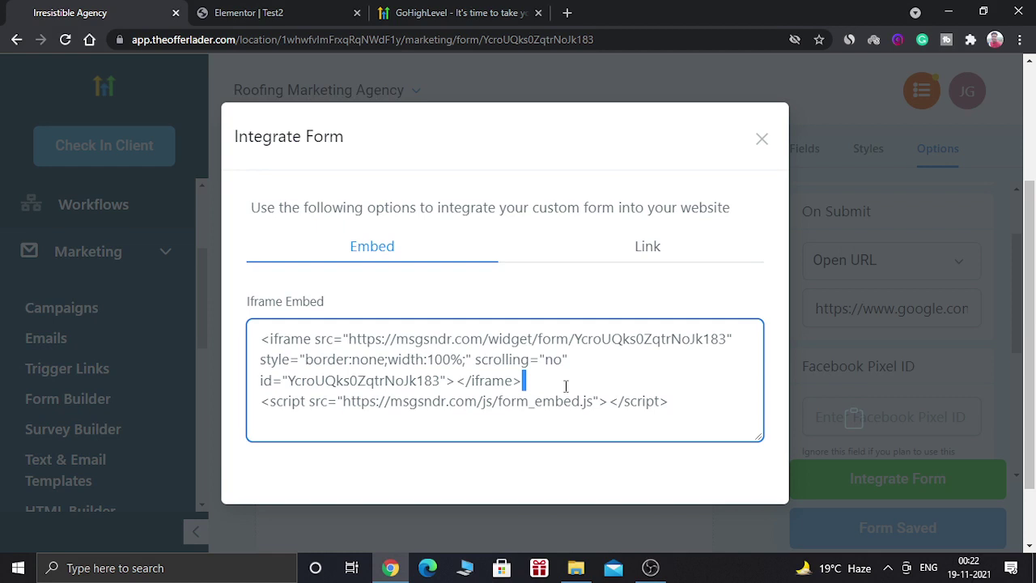
pyautogui.hotkey('ctrl', 'a')
pyautogui.hotkey('ctrl', 'c')
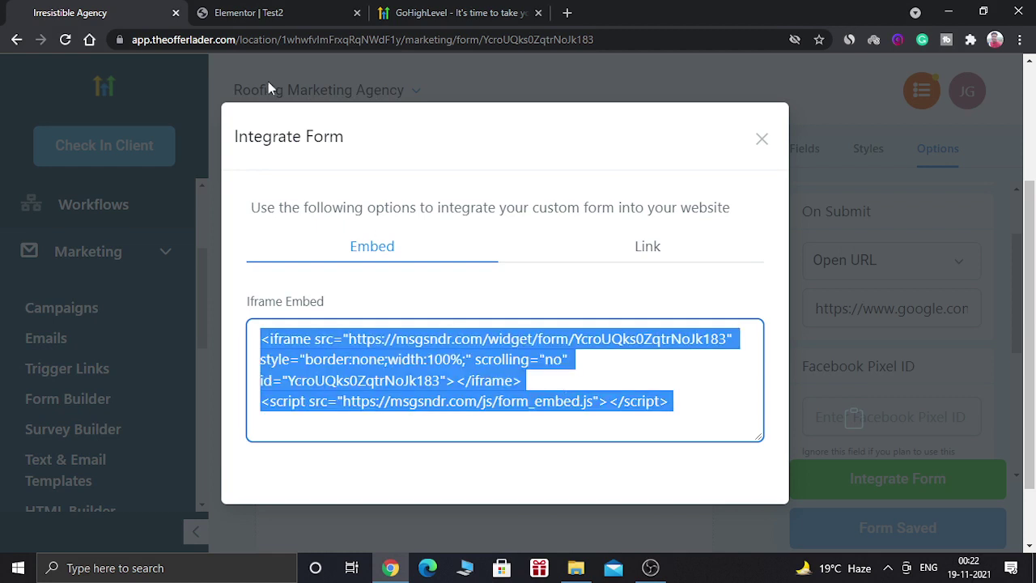
pyautogui.click(279, 10)
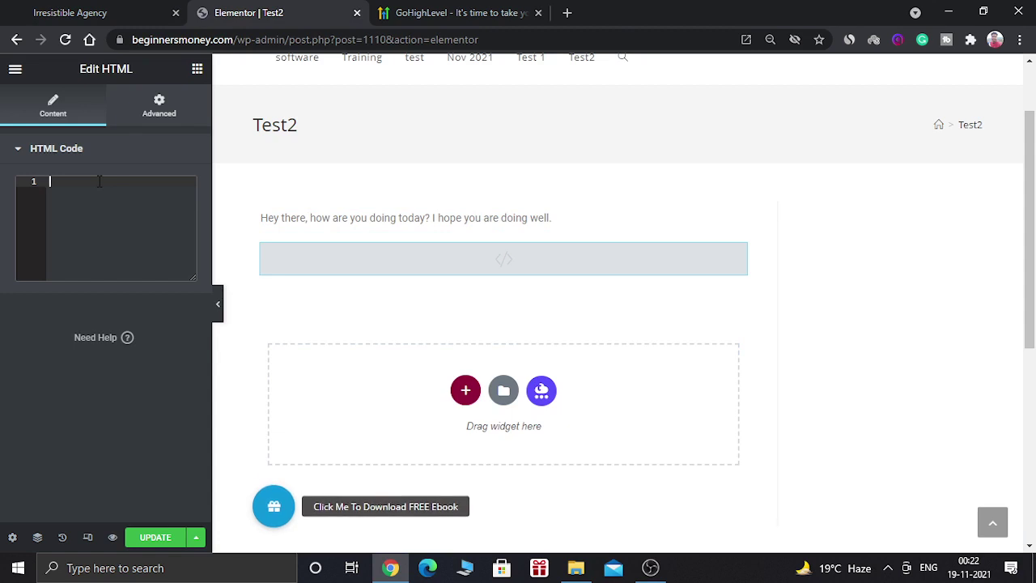
# Step: Paste the GoHighLevel iframe code into the HTML widget and save the page
pyautogui.hotkey('ctrl', 'v')
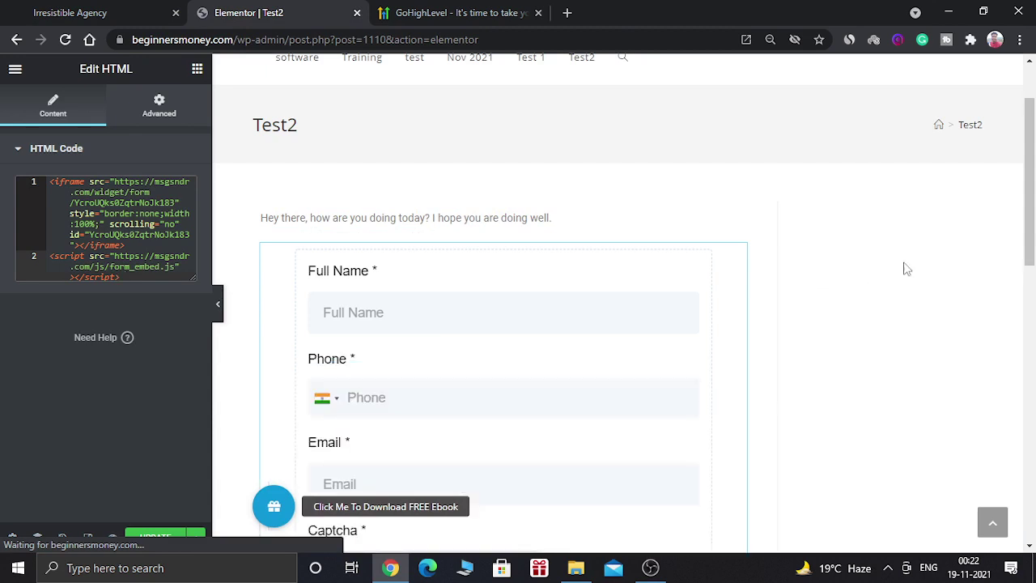
pyautogui.moveTo(1030, 252); pyautogui.dragTo(1032, 358)
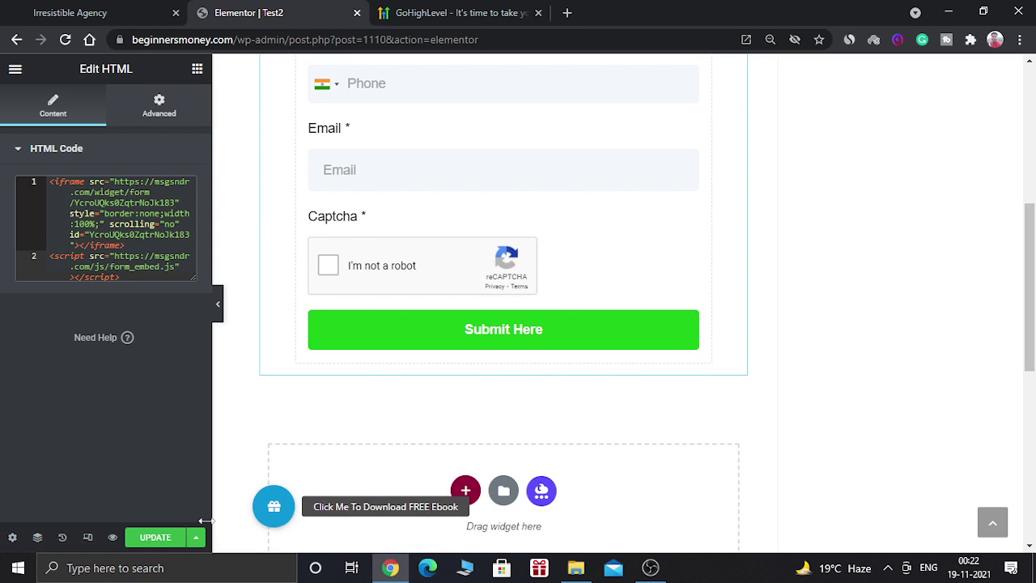
pyautogui.click(158, 541)
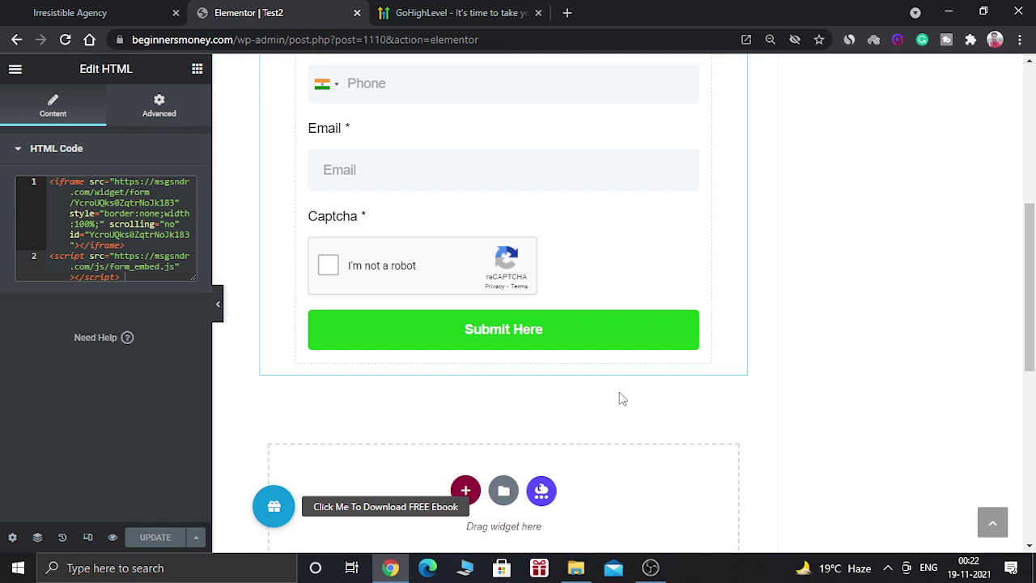
# Step: Return to the widgets panel and exit Elementor to the WordPress Edit Page screen
pyautogui.moveTo(1033, 267); pyautogui.dragTo(1032, 132)
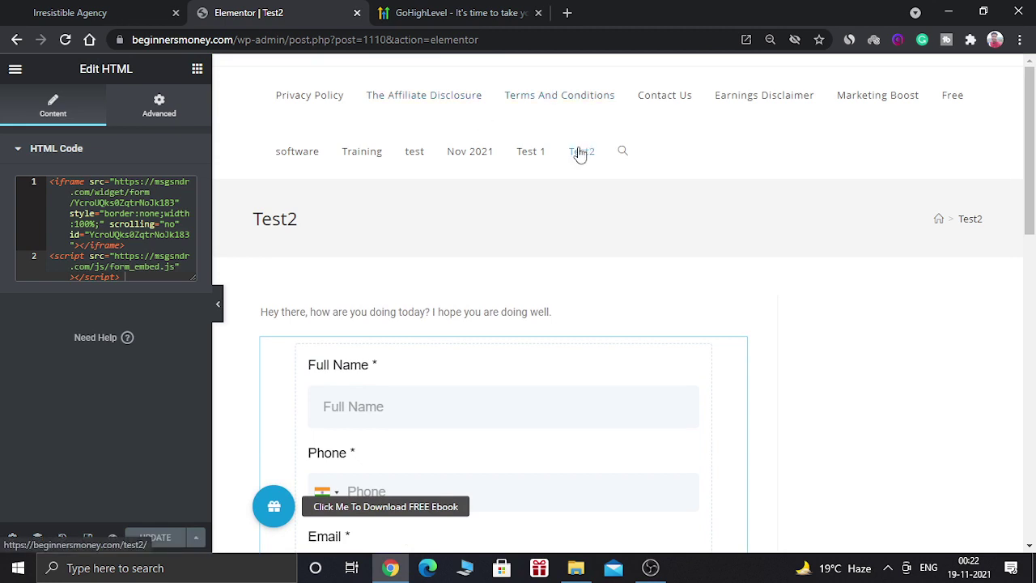
pyautogui.click(579, 154)
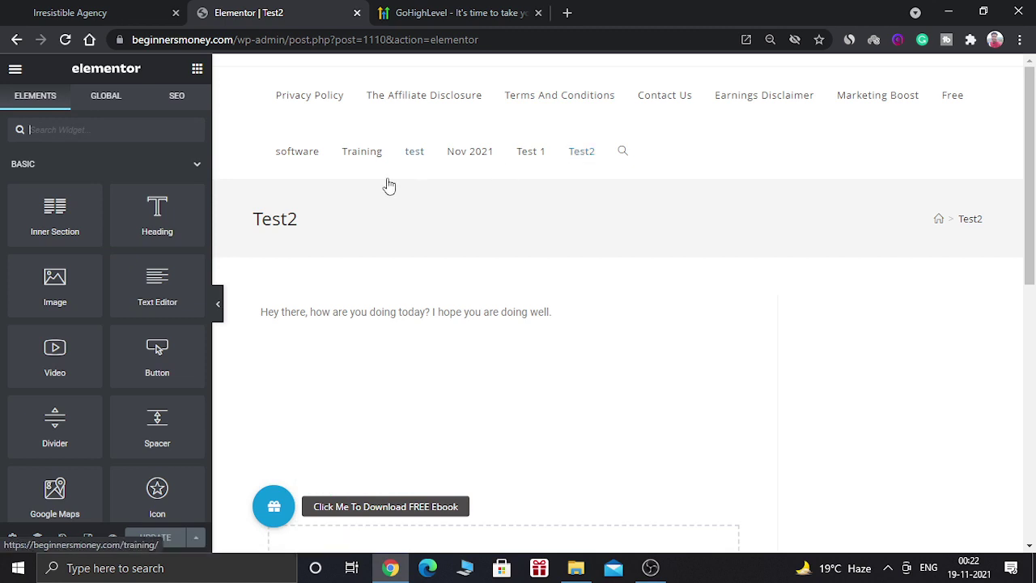
pyautogui.moveTo(1033, 147); pyautogui.dragTo(1034, 136)
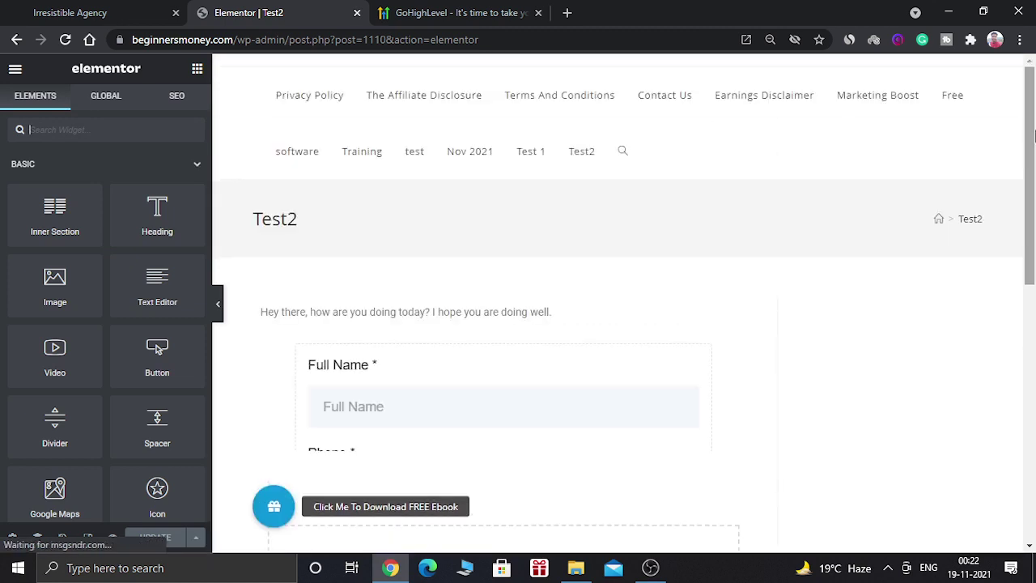
pyautogui.scroll(-1, 1033, 136)
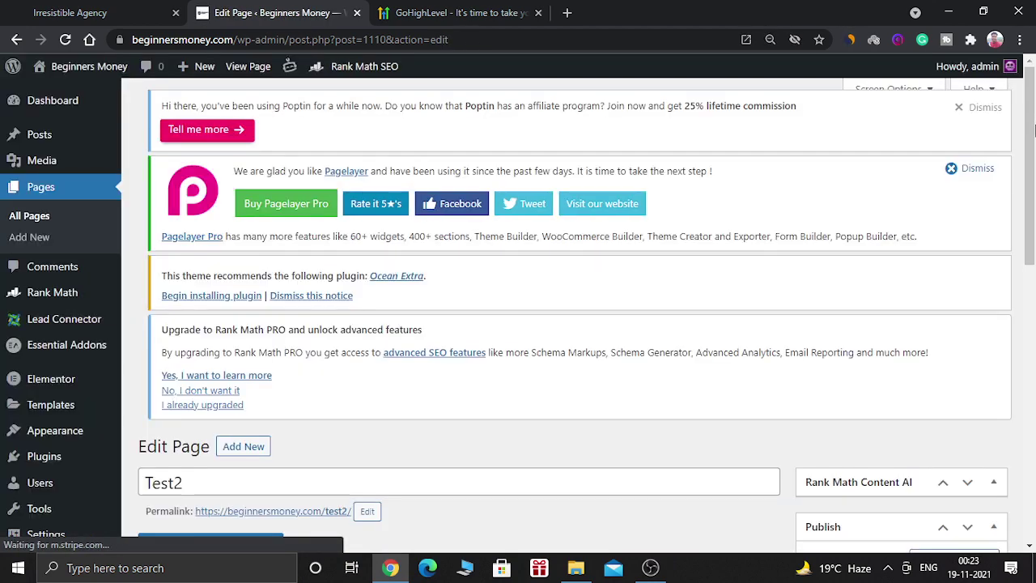
# Step: Open the Test2 permalink in a new browser tab and switch to it
pyautogui.scroll(-3, 465, 248)
pyautogui.scroll(3, 363, 262)
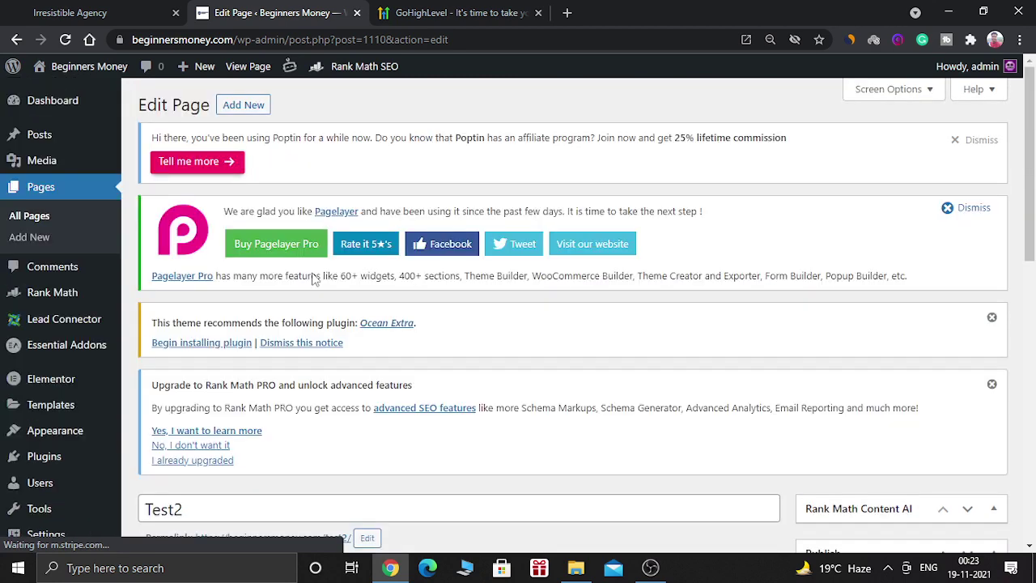
pyautogui.moveTo(1032, 188); pyautogui.dragTo(543, 277)
pyautogui.middleClick(309, 346)
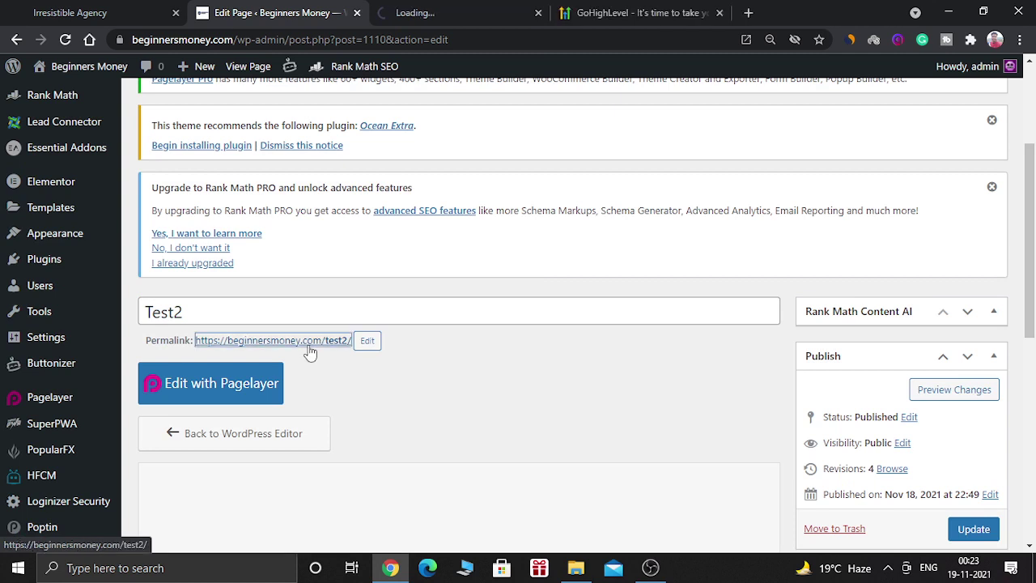
pyautogui.hotkey('ctrl', 'Tab')
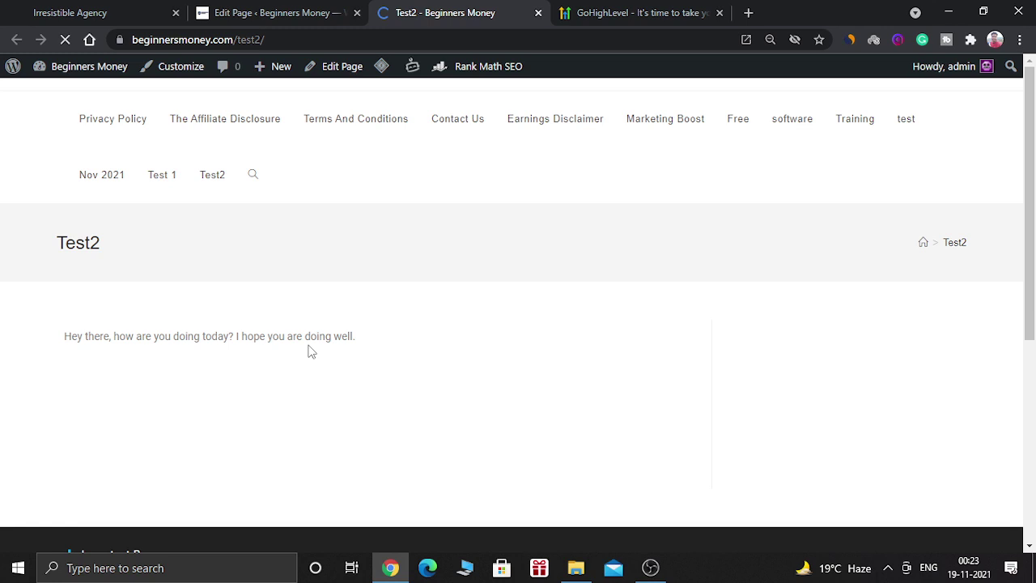
pyautogui.scroll(-2, 310, 350)
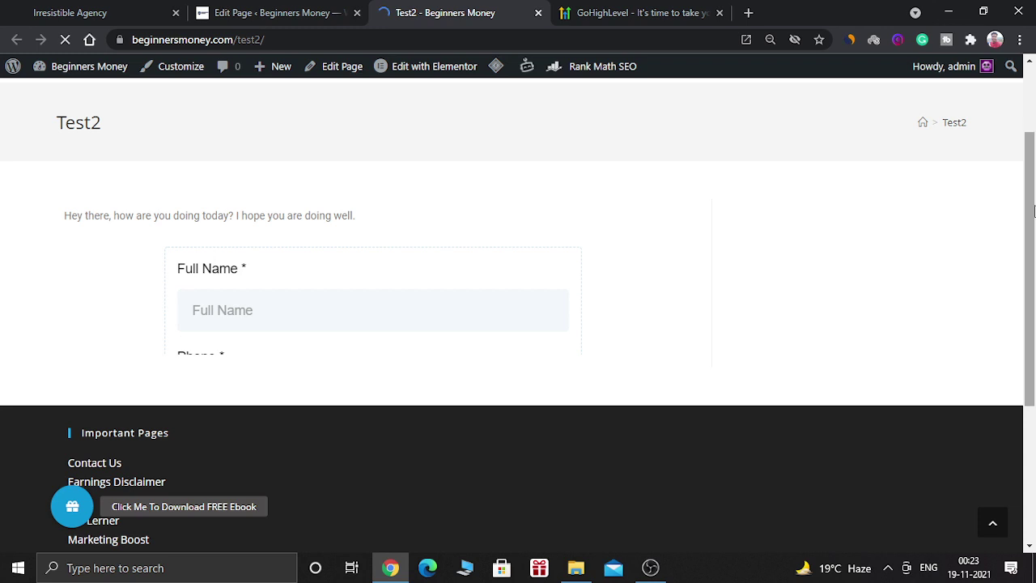
pyautogui.scroll(2, 310, 259)
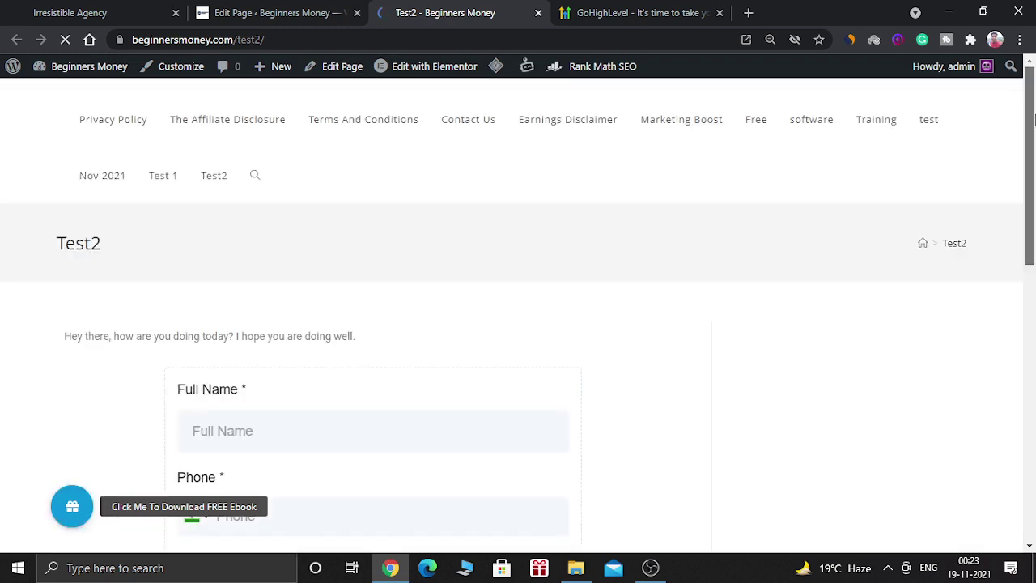
pyautogui.moveTo(1032, 119); pyautogui.dragTo(1033, 221)
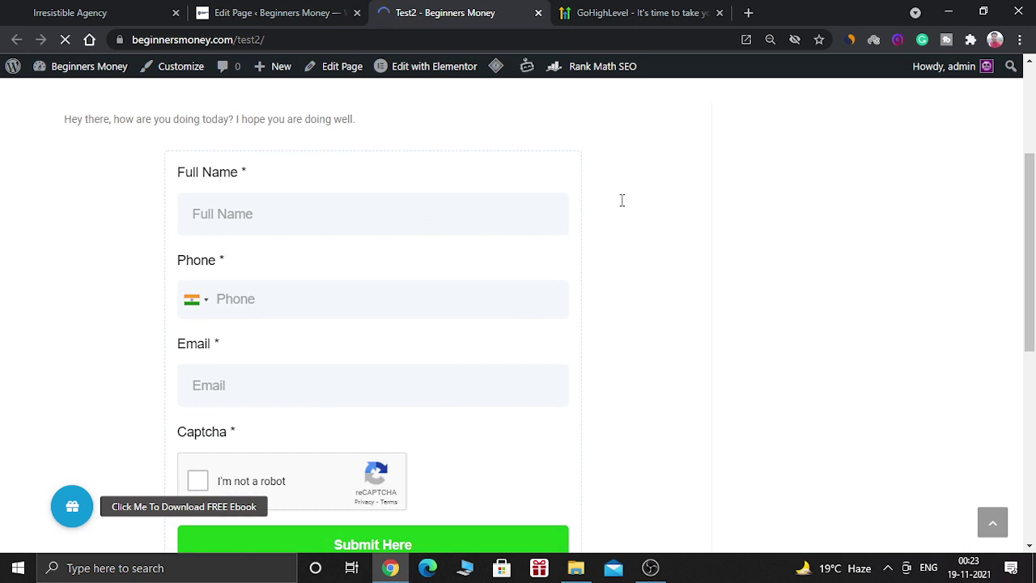
pyautogui.moveTo(1033, 208); pyautogui.dragTo(1033, 213)
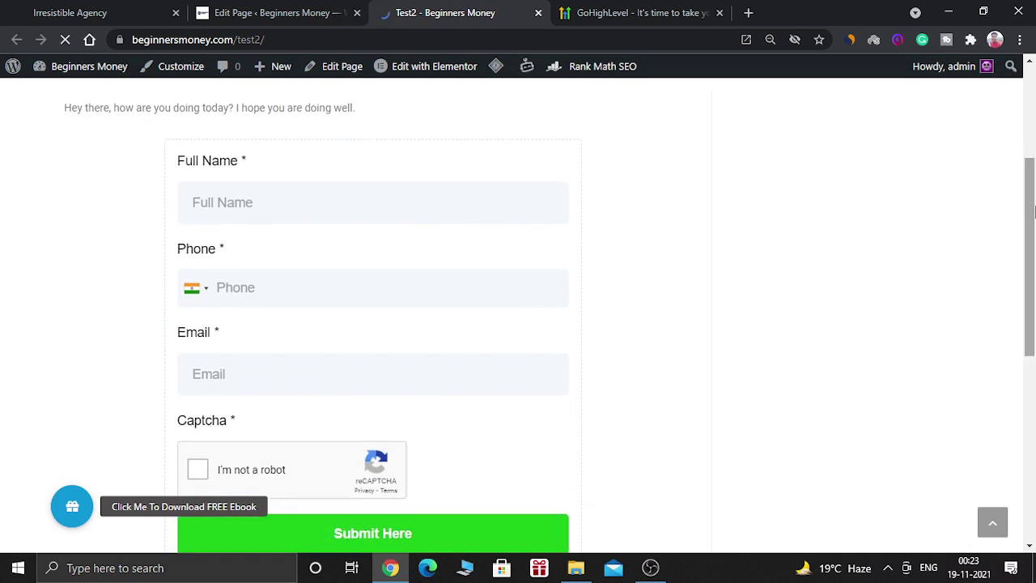
# Step: Fill in a test full name, phone number and email, then tick I'm not a robot
pyautogui.click(394, 199)
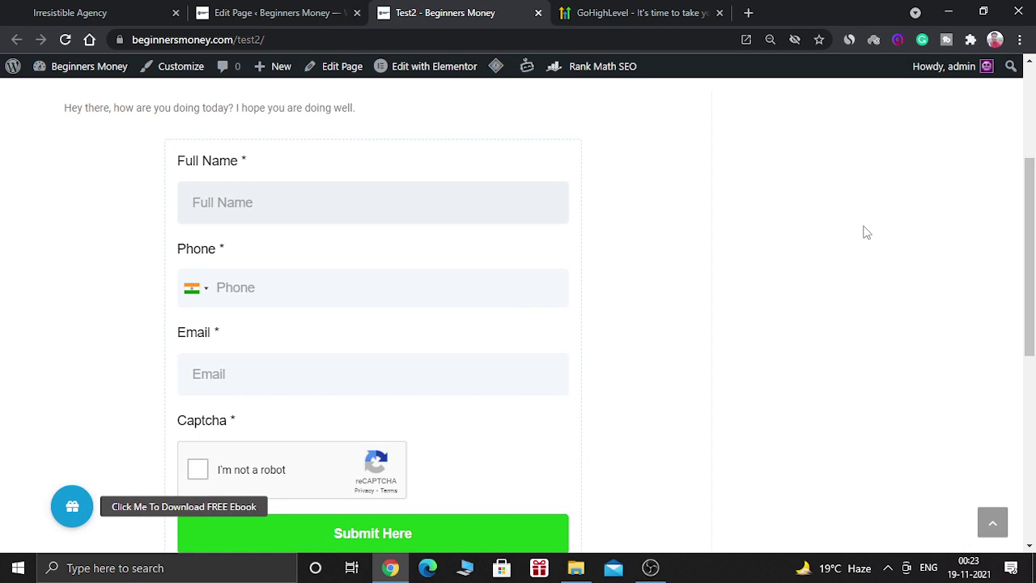
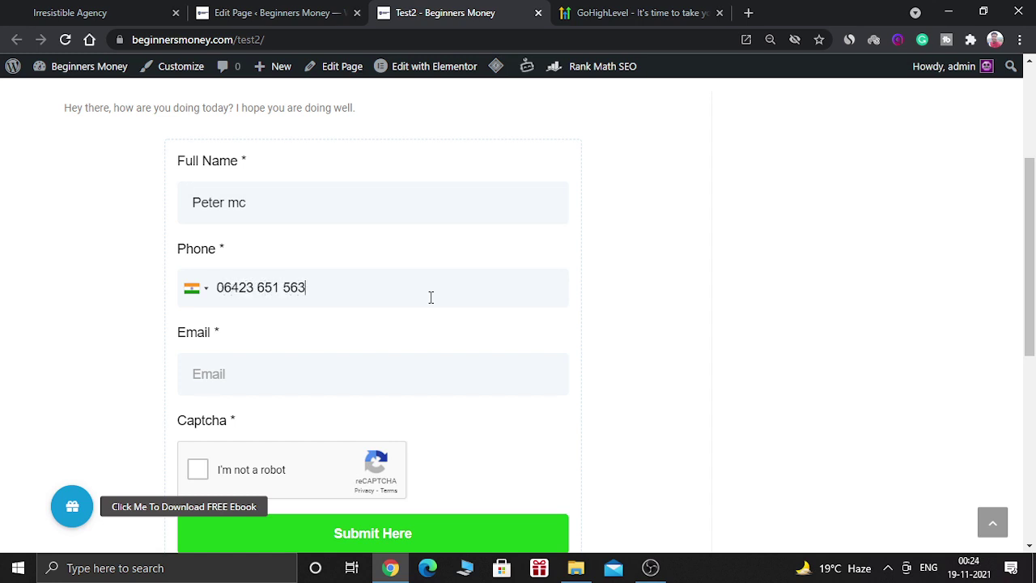
pyautogui.click(366, 356)
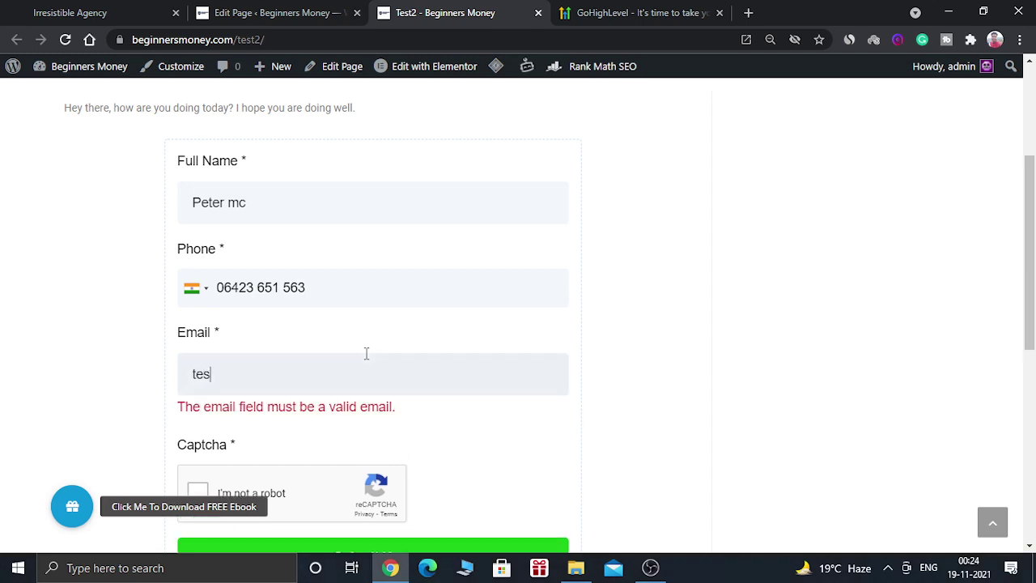
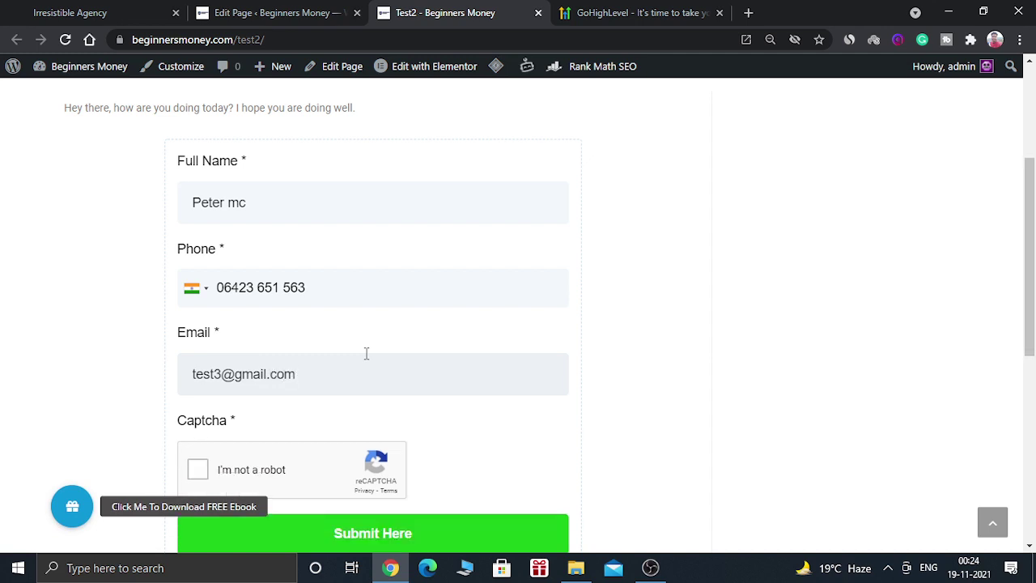
pyautogui.scroll(-2, 246, 297)
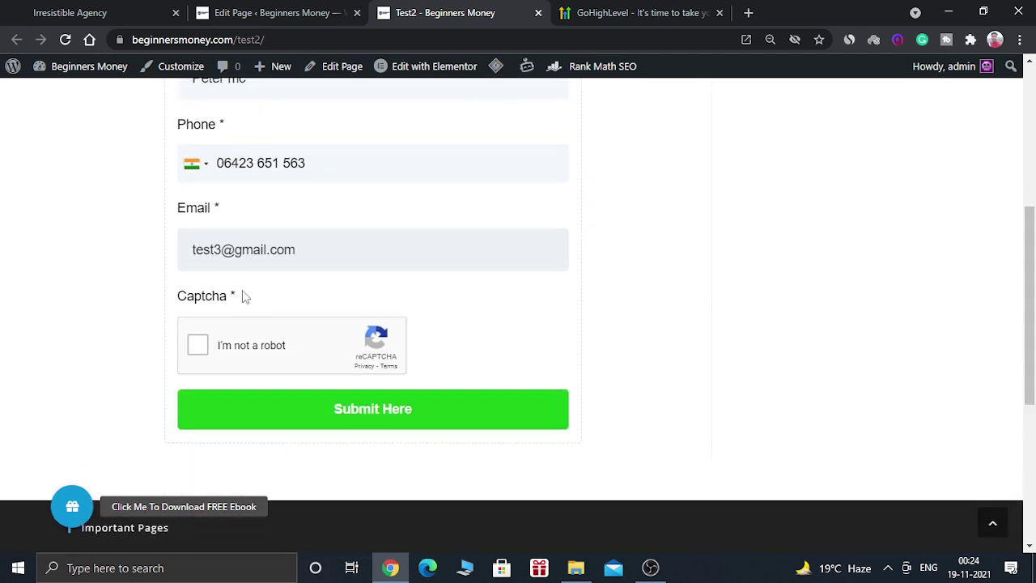
pyautogui.click(208, 341)
pyautogui.moveTo(1033, 284); pyautogui.dragTo(1032, 297)
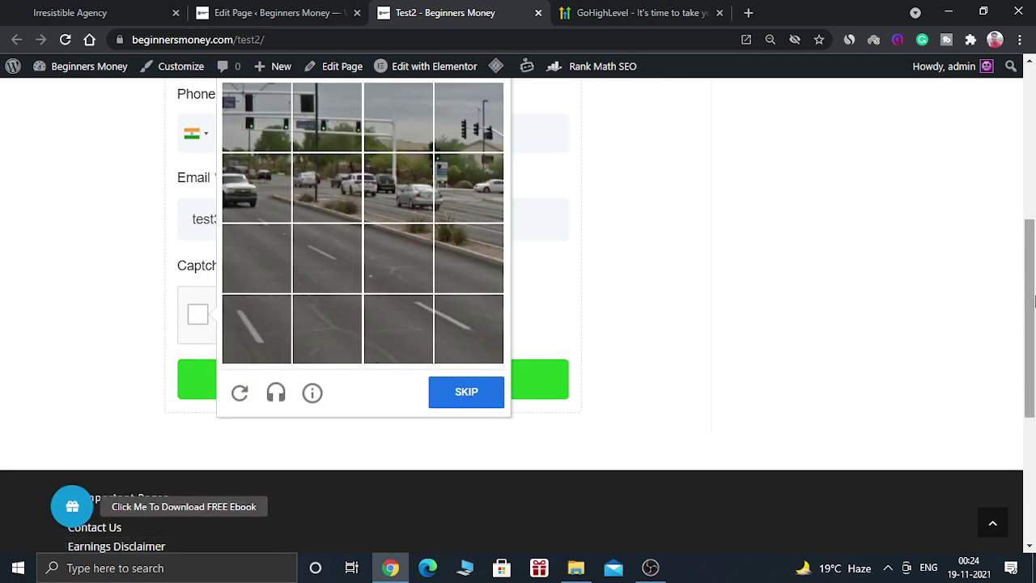
# Step: Select the five traffic-light tiles in the reCAPTCHA challenge and verify
pyautogui.moveTo(1033, 296); pyautogui.dragTo(1032, 284)
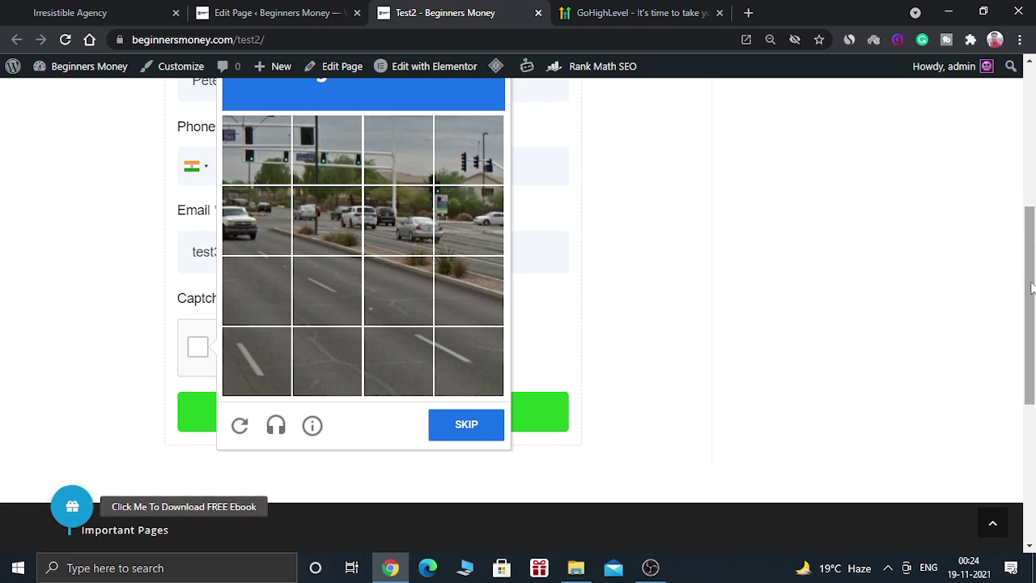
pyautogui.scroll(1, 1033, 243)
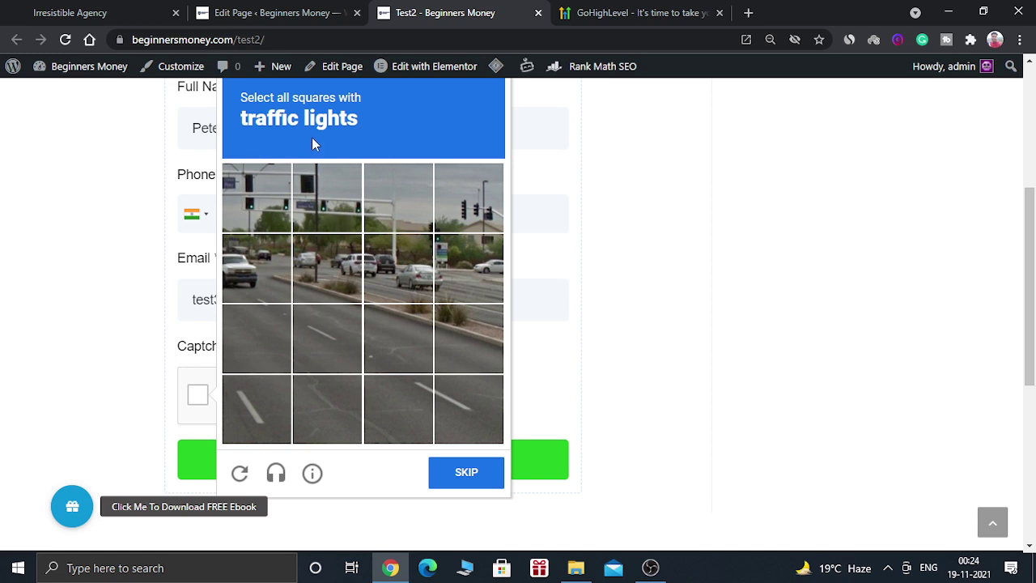
pyautogui.click(261, 212)
pyautogui.click(301, 215)
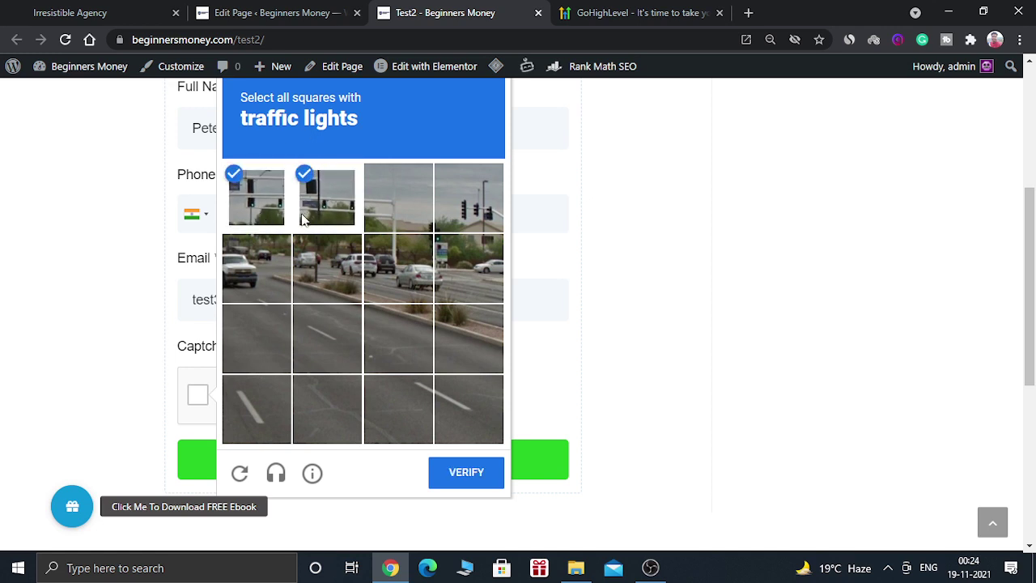
pyautogui.click(396, 207)
pyautogui.click(470, 209)
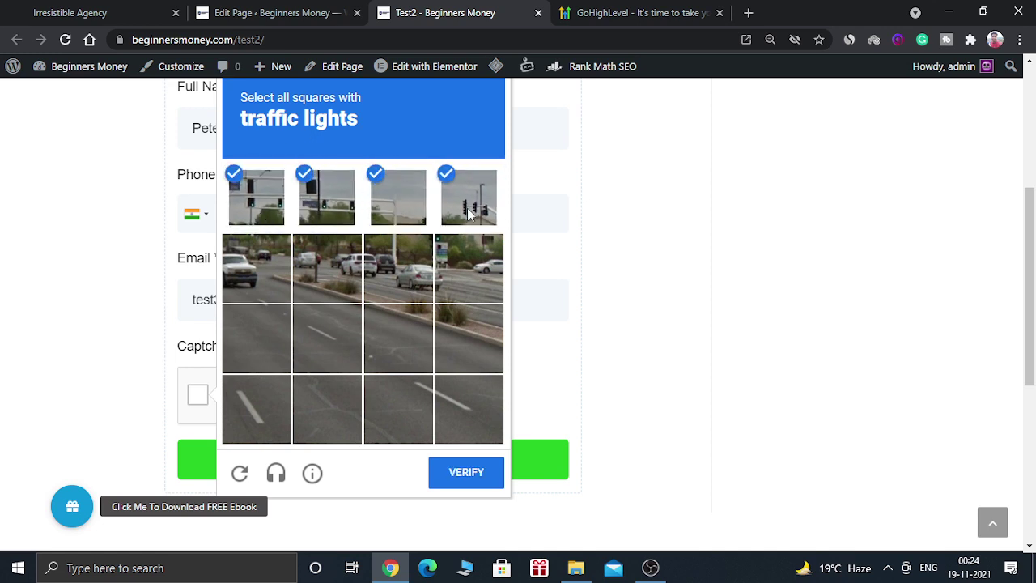
pyautogui.click(451, 271)
pyautogui.click(448, 469)
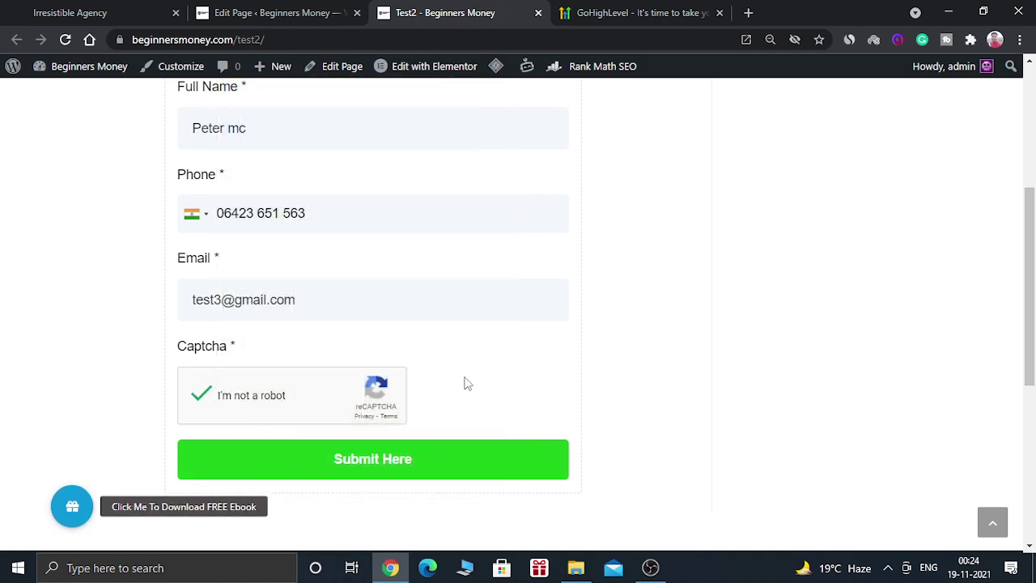
# Step: Submit the test form with Submit Here, redirecting to google.com
pyautogui.click(369, 463)
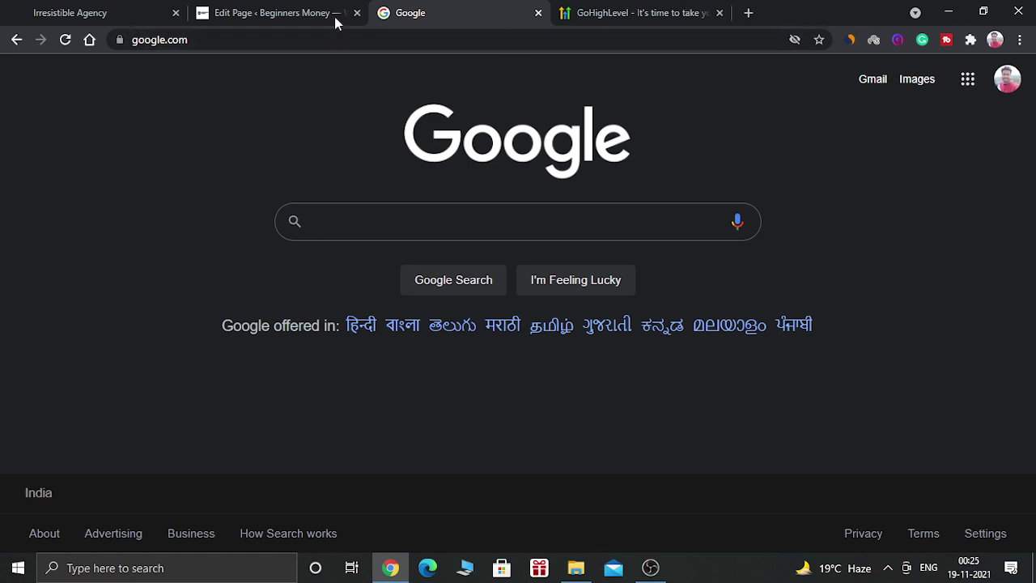
# Step: Close GoHighLevel's Integrate Form dialog and scroll back up the Wordpress form's builder
pyautogui.click(138, 7)
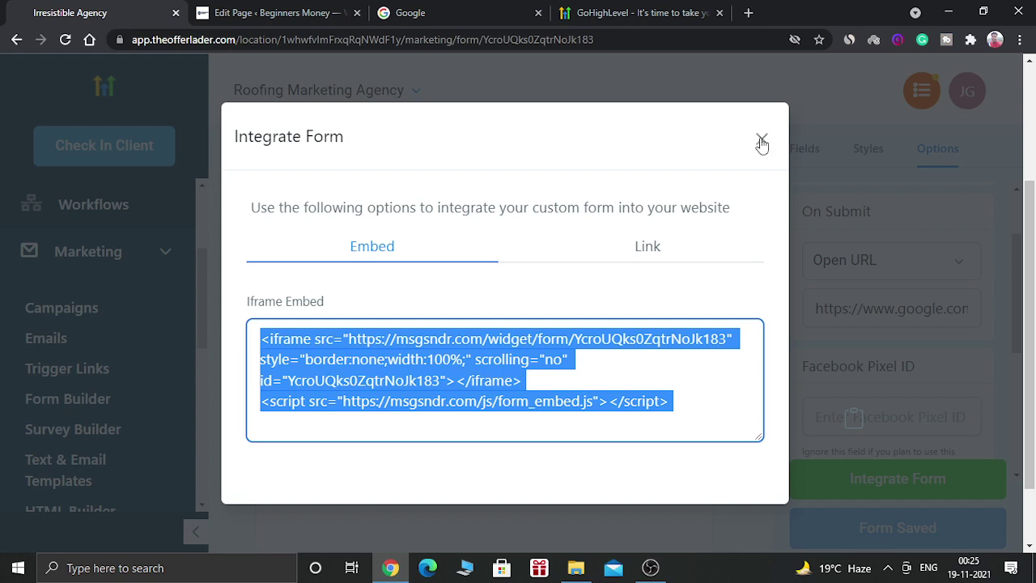
pyautogui.click(715, 146)
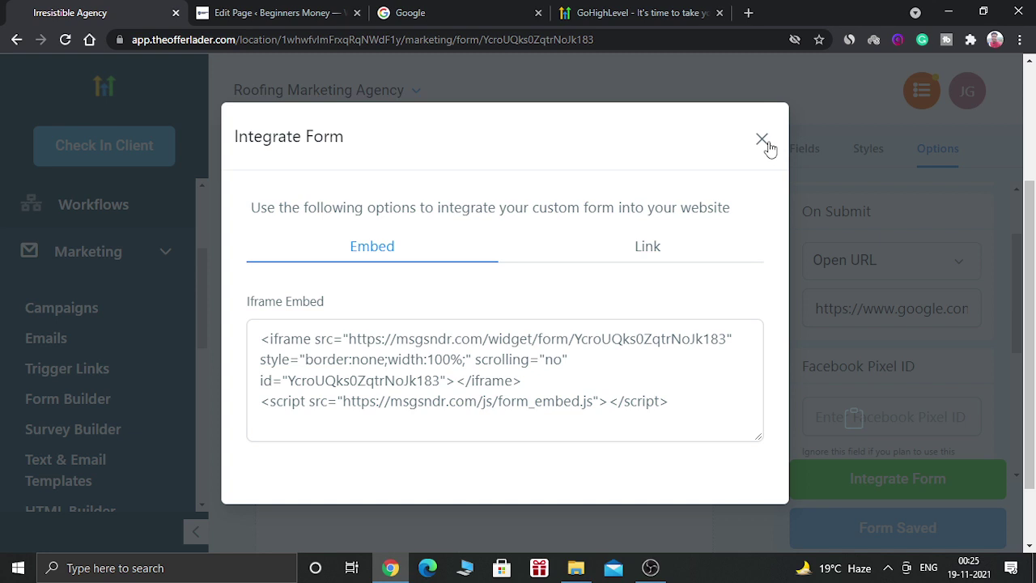
pyautogui.click(763, 142)
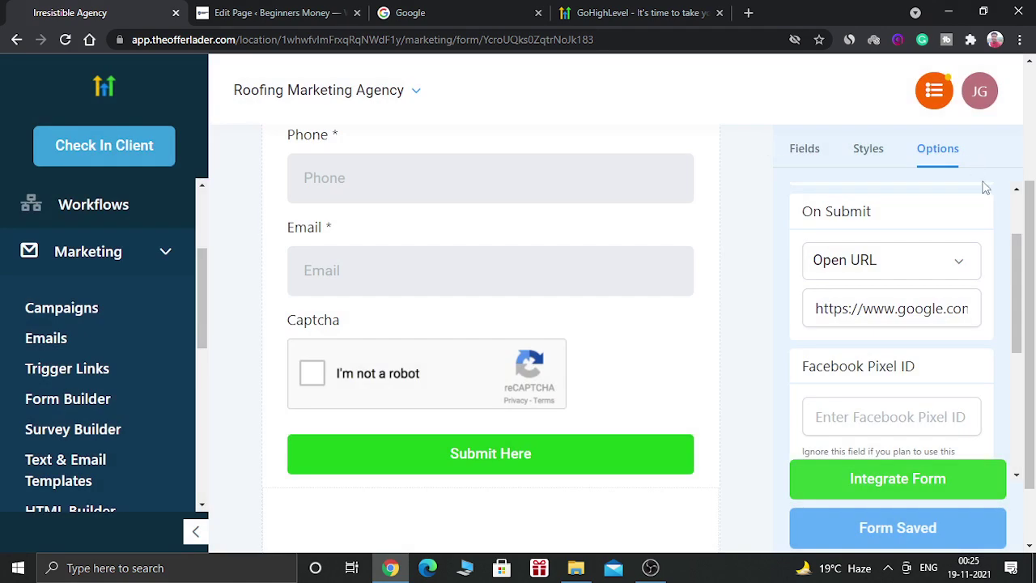
pyautogui.moveTo(1020, 243); pyautogui.dragTo(1020, 204)
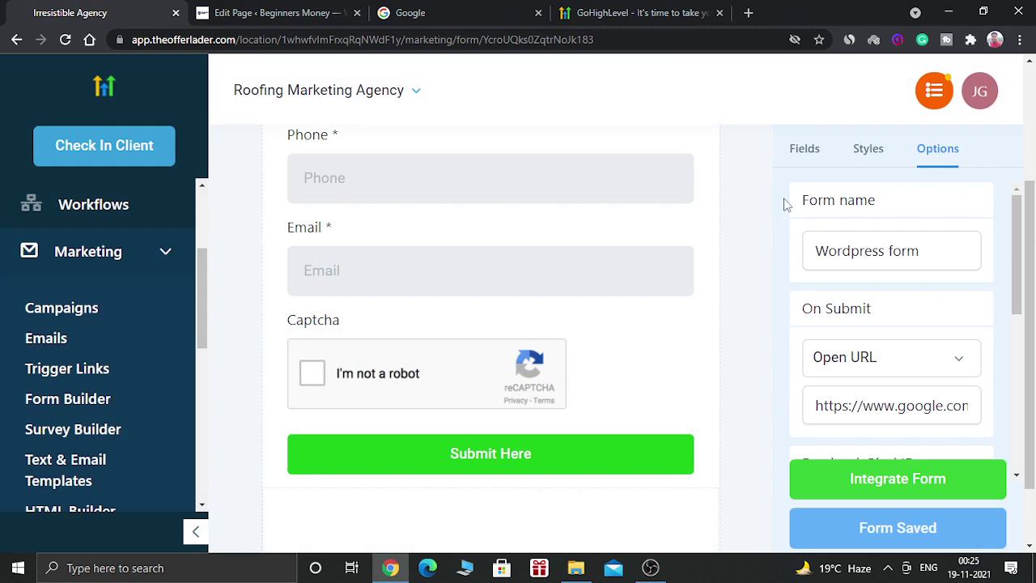
pyautogui.moveTo(1033, 236); pyautogui.dragTo(1033, 121)
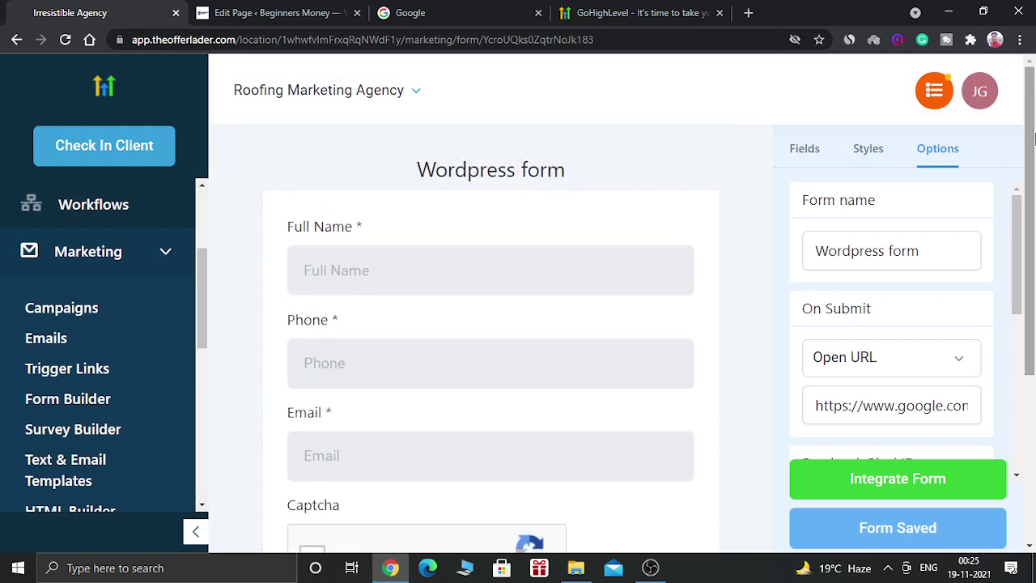